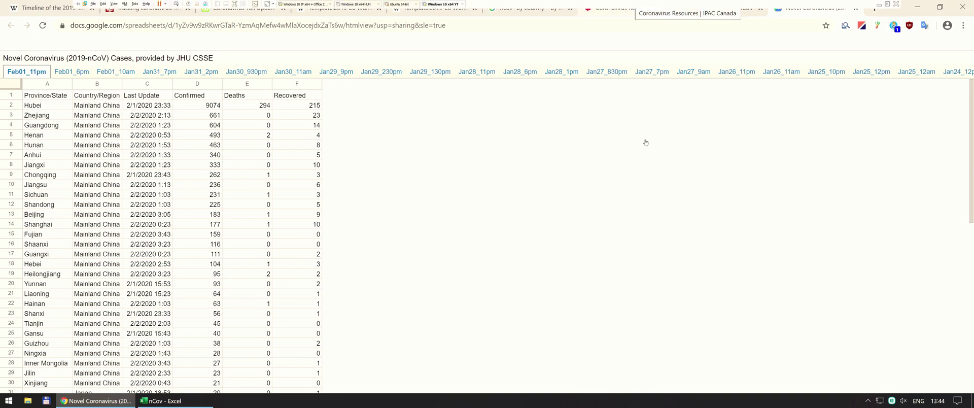
# Look through the IPAC Canada coronavirus page down to the cases-by-country table and its source note
pyautogui.click(606, 11)
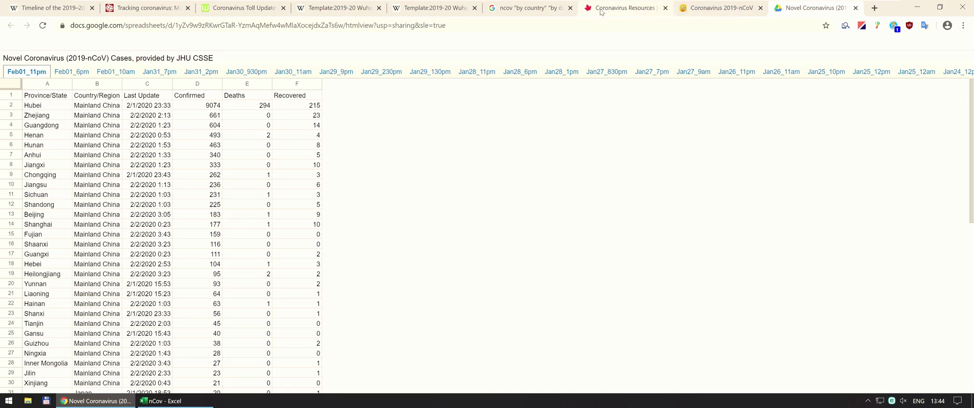
pyautogui.scroll(15, 560, 208)
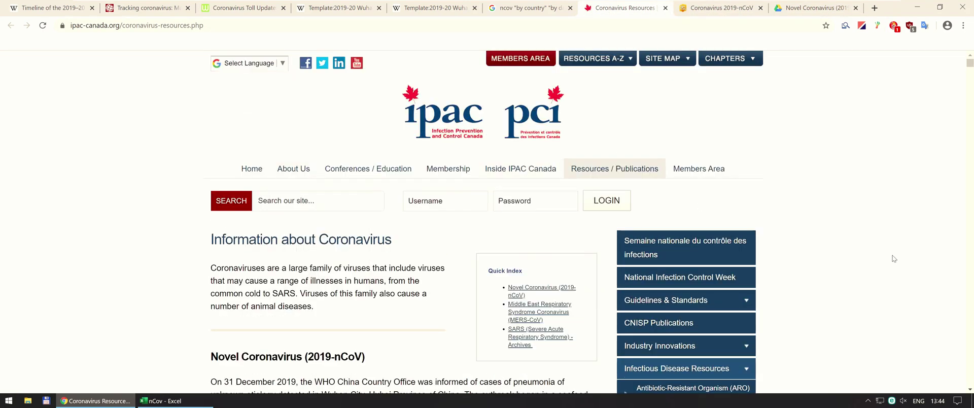
pyautogui.scroll(-15, 888, 265)
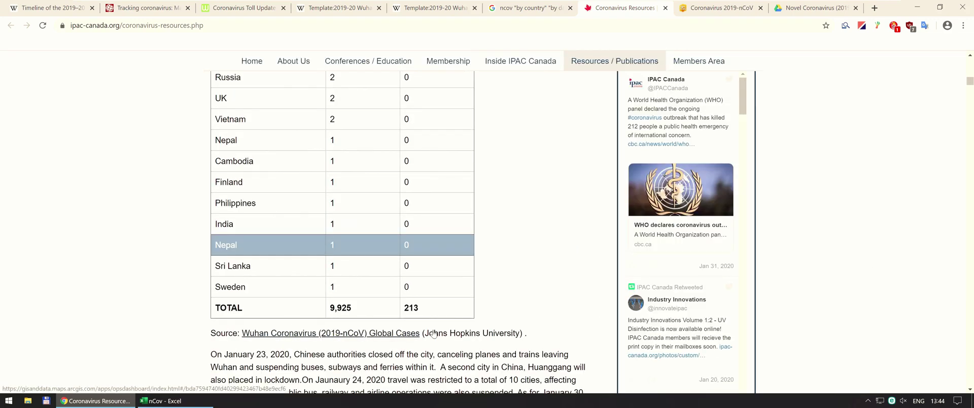
# From the Johns Hopkins 2019-nCoV dashboard, open its downloadable Google Sheet and look through the Feb01_11pm case data
pyautogui.hotkey('ctrl', 'Tab')
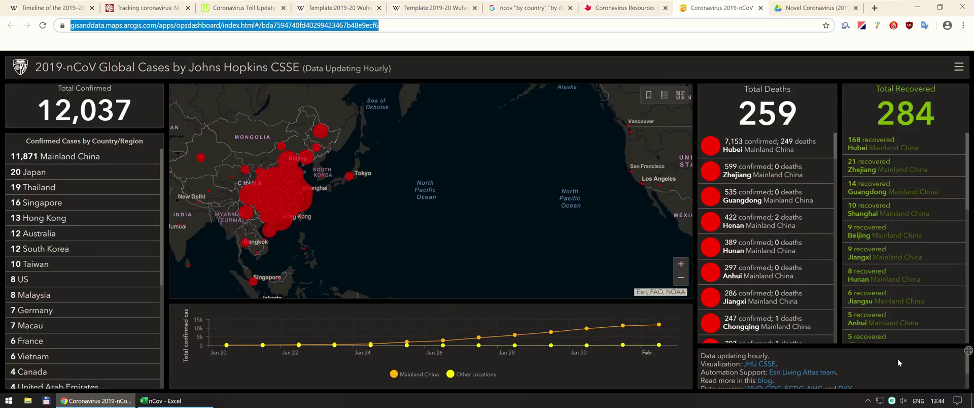
pyautogui.scroll(-3, 897, 358)
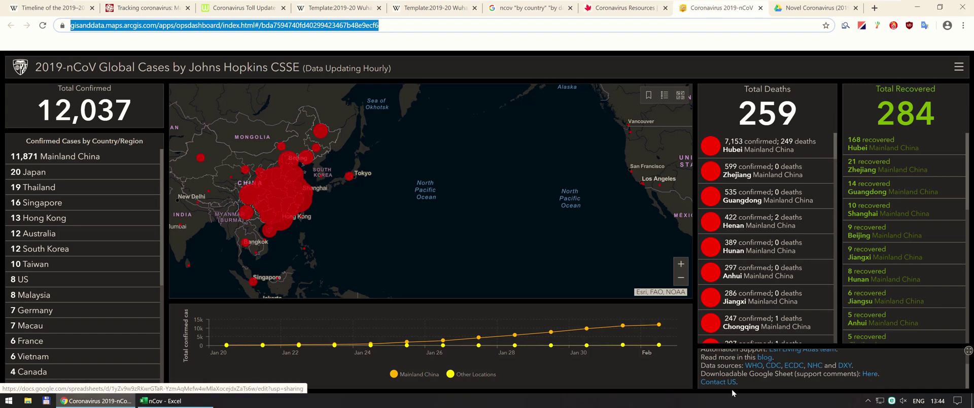
pyautogui.click(870, 376)
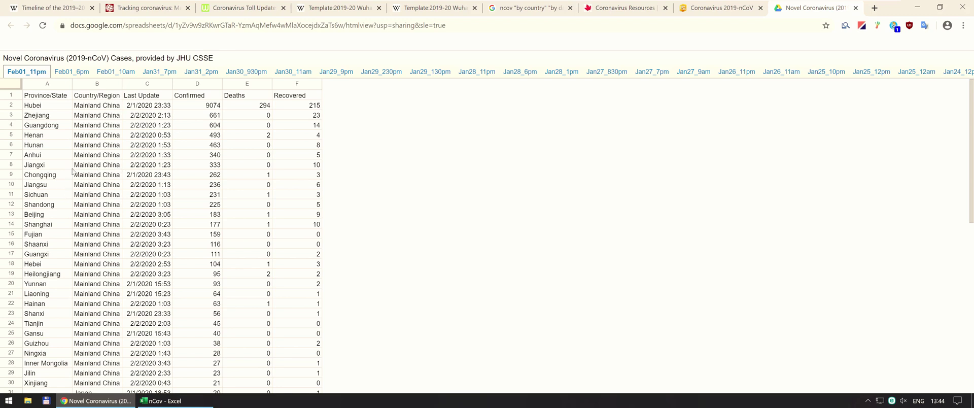
pyautogui.scroll(-7, 54, 206)
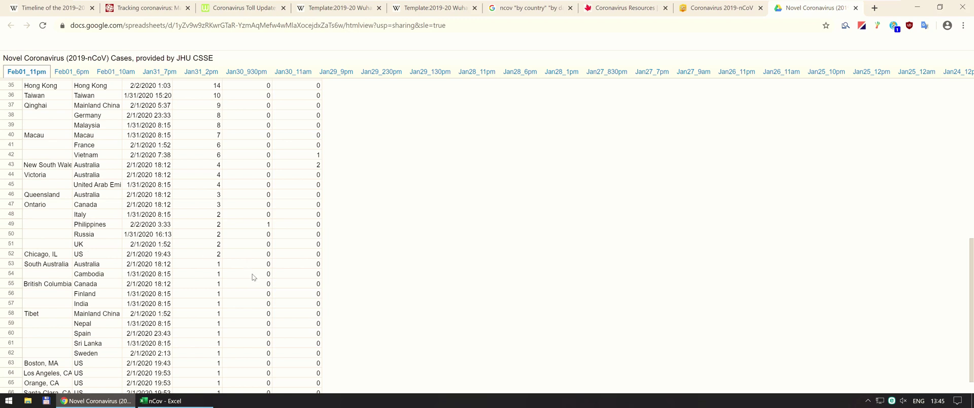
pyautogui.scroll(7, 376, 251)
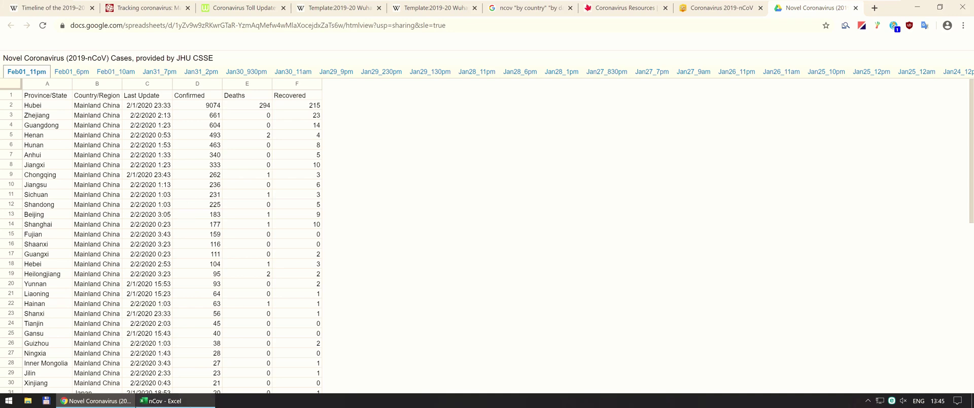
# Switch to the nCov workbook in Excel and look at the 20200201 sheet
pyautogui.click(161, 401)
pyautogui.click(963, 122)
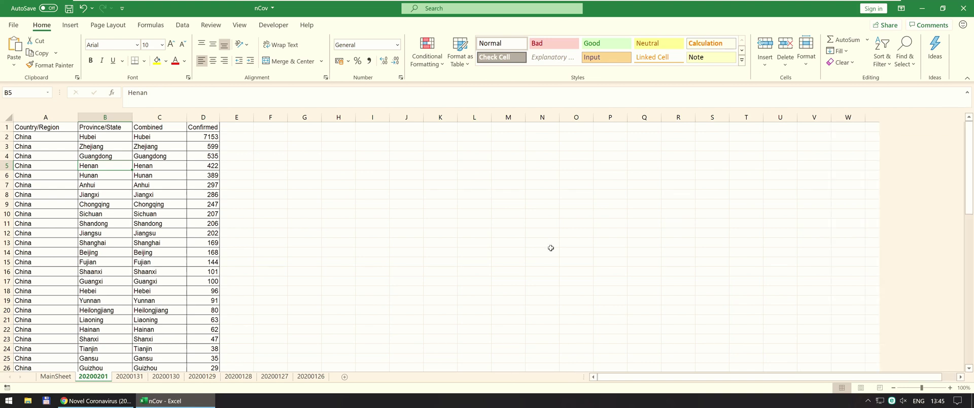
pyautogui.click(542, 253)
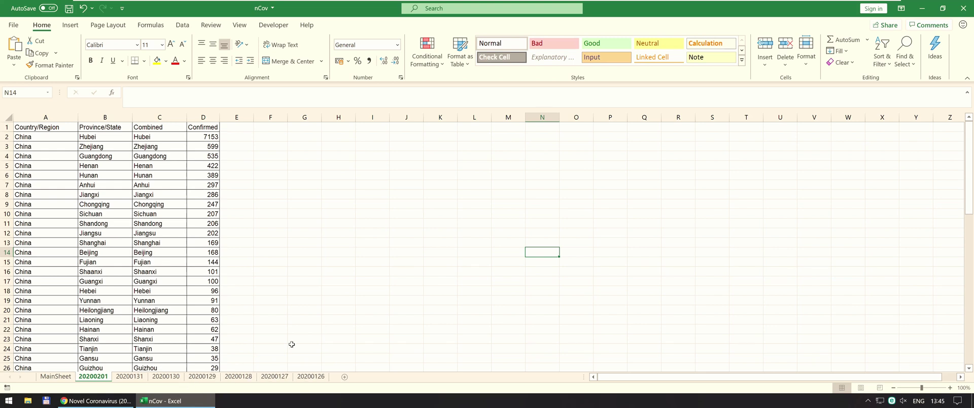
# Remove the world map chart and the contents of column N from MainSheet
pyautogui.click(55, 376)
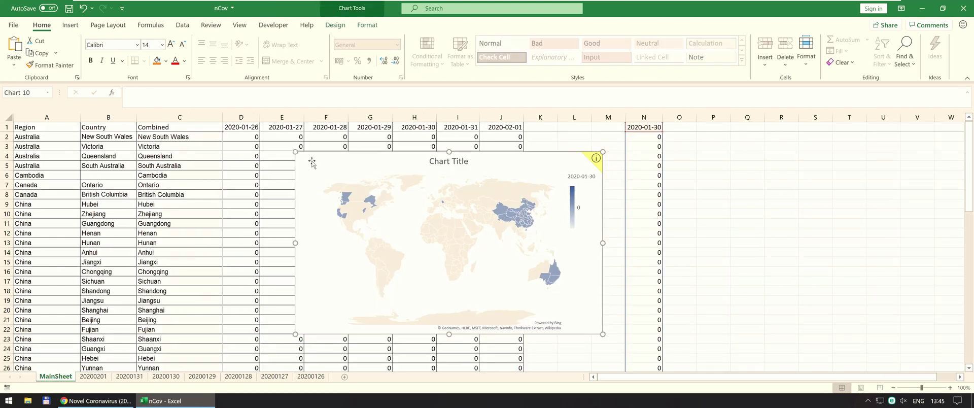
pyautogui.click(639, 116)
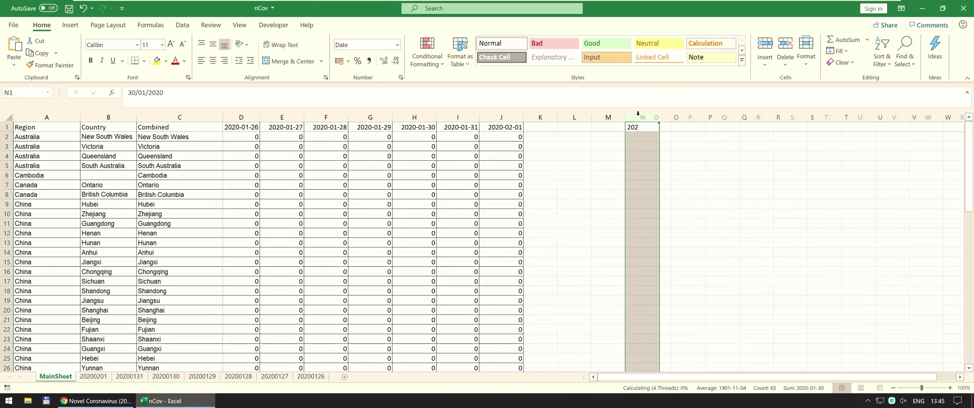
pyautogui.press('Delete')
pyautogui.click(587, 153)
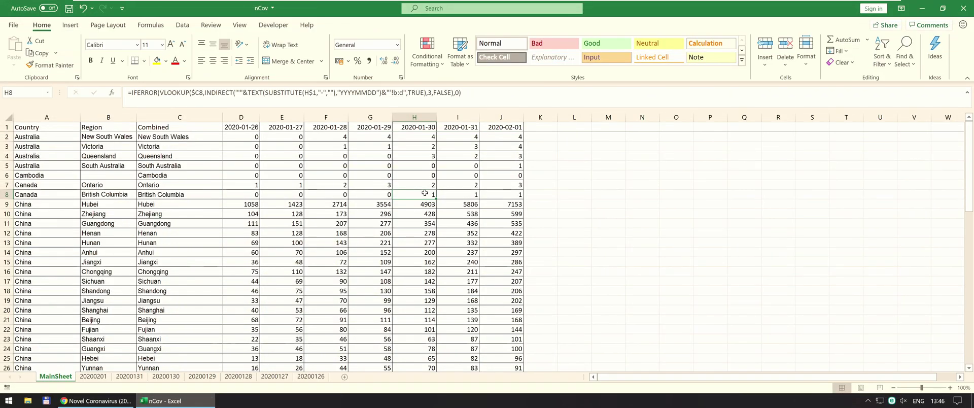
# Go to the Country header in A1 of MainSheet to review the table's location columns
pyautogui.hotkey('ctrl', 'Home')
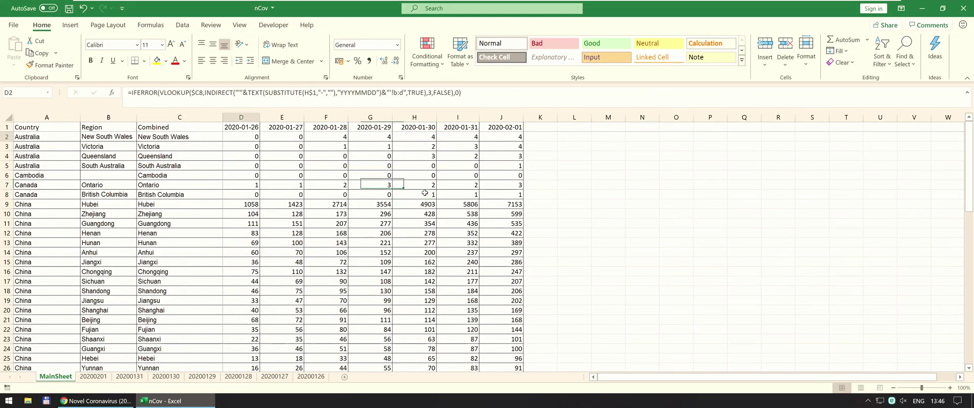
pyautogui.press('Left')
pyautogui.press('Left')
pyautogui.press('Left')
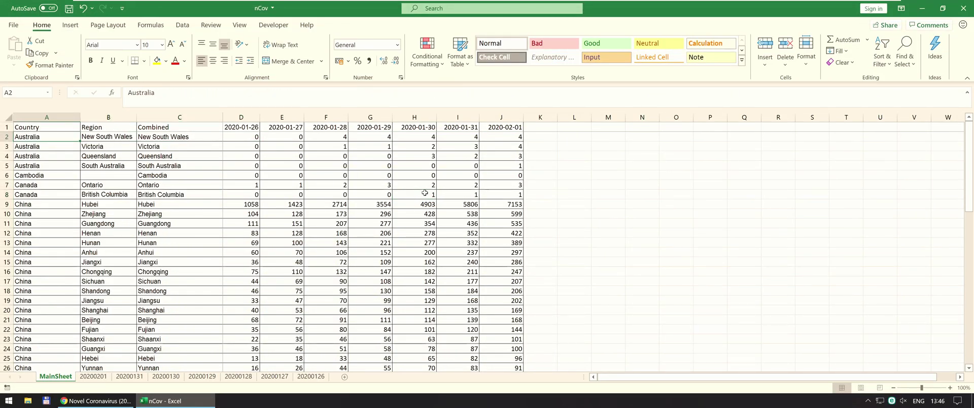
pyautogui.press('Up')
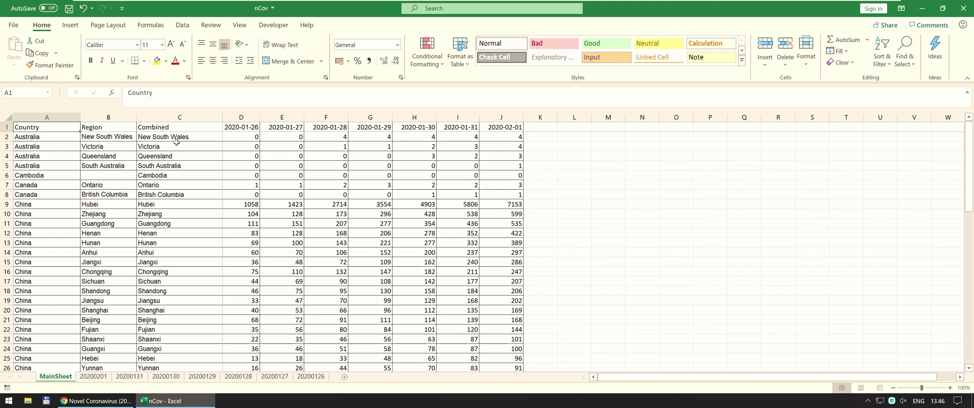
# Examine the VLOOKUP formula in G2 of MainSheet, highlighting the sheet-name expression inside INDIRECT
pyautogui.click(246, 139)
pyautogui.press('Right')
pyautogui.press('Right')
pyautogui.press('Right')
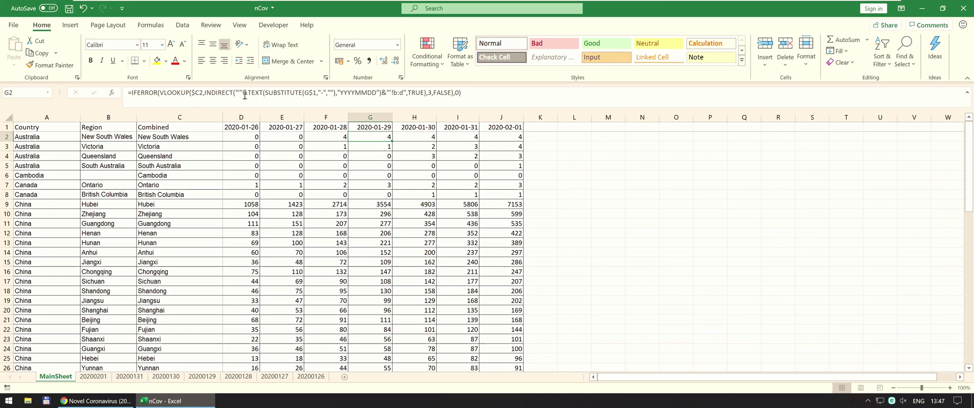
pyautogui.moveTo(236, 94); pyautogui.dragTo(384, 93)
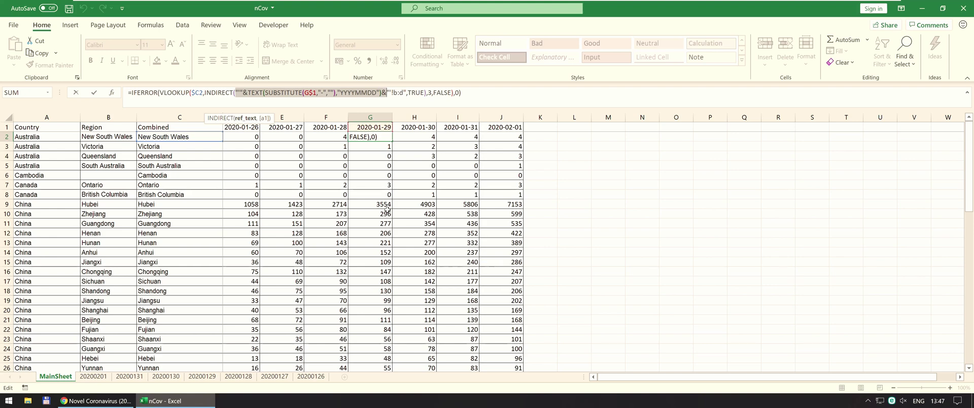
pyautogui.press('Escape')
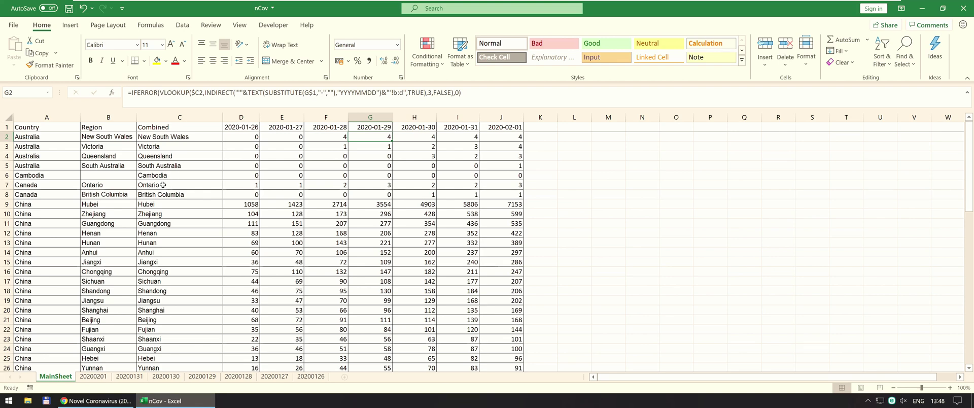
# Change the formula for the whole Combined column on MainSheet, starting at C2, to =IF(LEN(B2)=0,A2,A2&", "&B2)
pyautogui.click(159, 137)
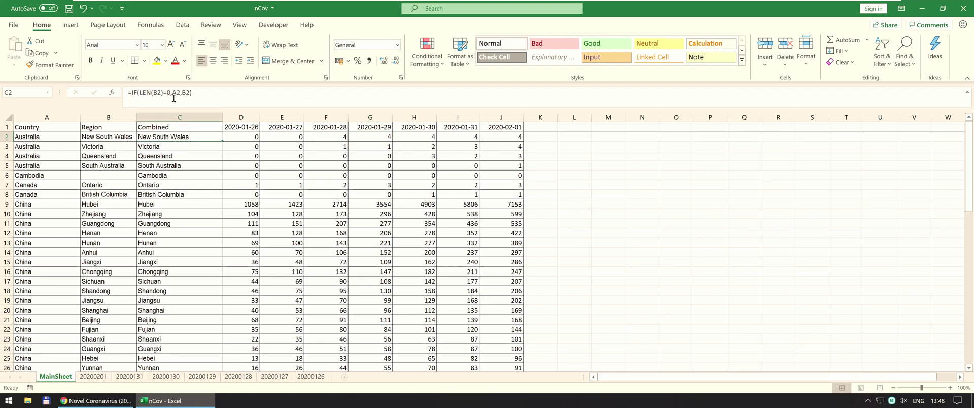
pyautogui.hotkey('ctrl', 'shift', 'Down')
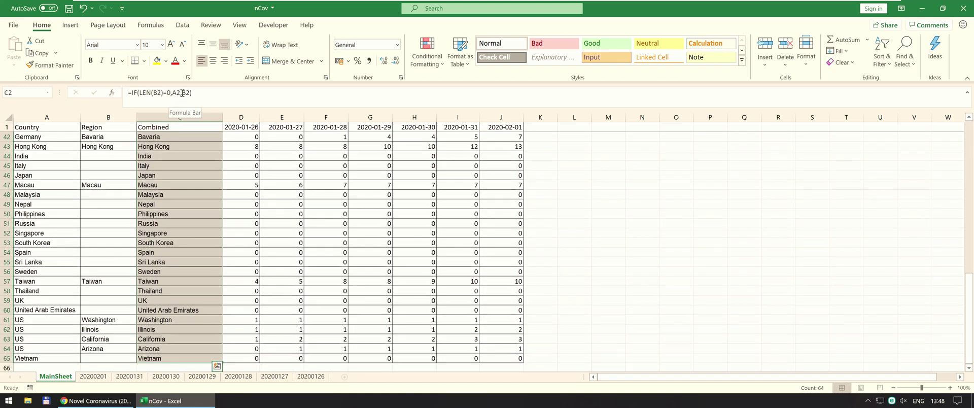
pyautogui.click(186, 93)
pyautogui.write('a3')
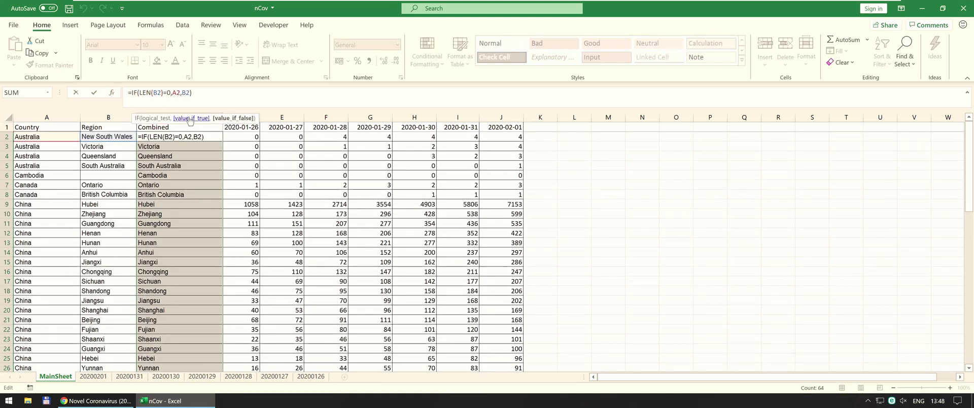
pyautogui.press('BackSpace')
pyautogui.write('2&",')
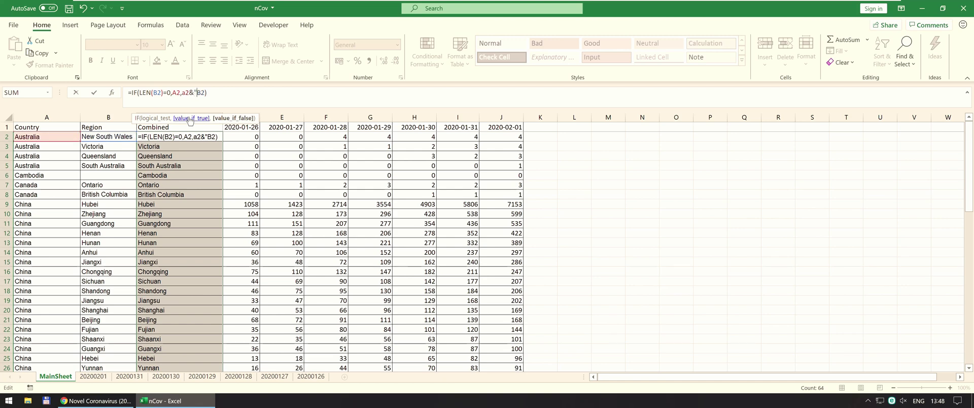
pyautogui.write(' "&')
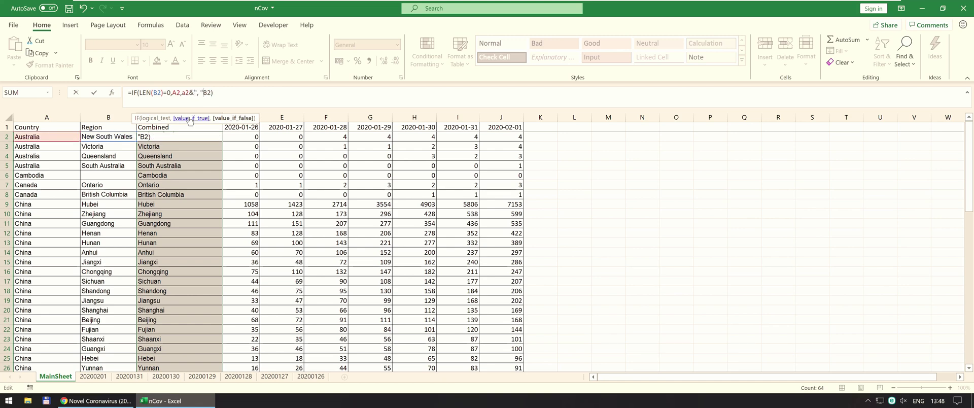
pyautogui.hotkey('ctrl', 'Return')
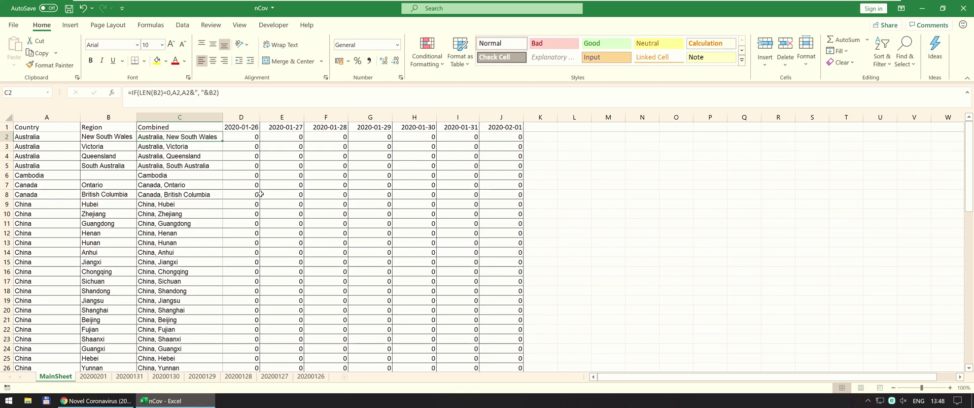
# Paste the copied country-and-region formula into the Combined column of sheet 20200126, starting at C2
pyautogui.hotkey('ctrl', 'pagedown')
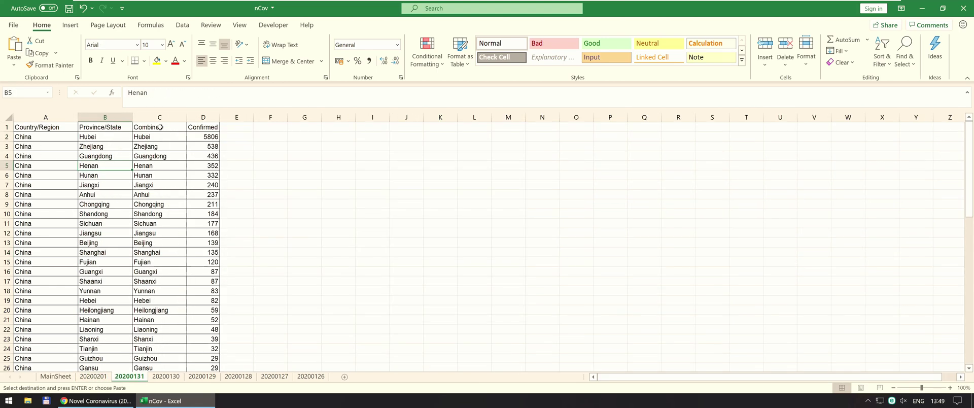
pyautogui.hotkey('ctrl', 'pagedown')
pyautogui.hotkey('ctrl', 'pagedown')
pyautogui.hotkey('ctrl', 'pagedown')
pyautogui.hotkey('ctrl', 'pagedown')
pyautogui.hotkey('ctrl', 'pagedown')
pyautogui.click(125, 137)
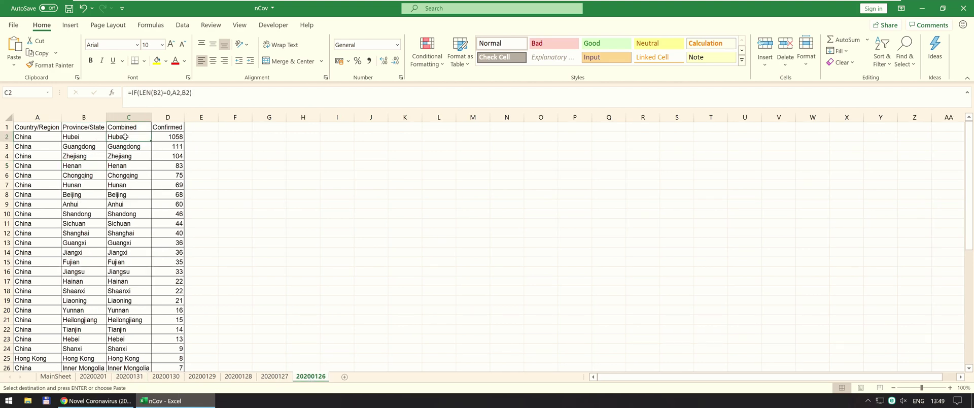
pyautogui.hotkey('ctrl', 'v')
pyautogui.scroll(-2, 125, 136)
pyautogui.scroll(2, 126, 137)
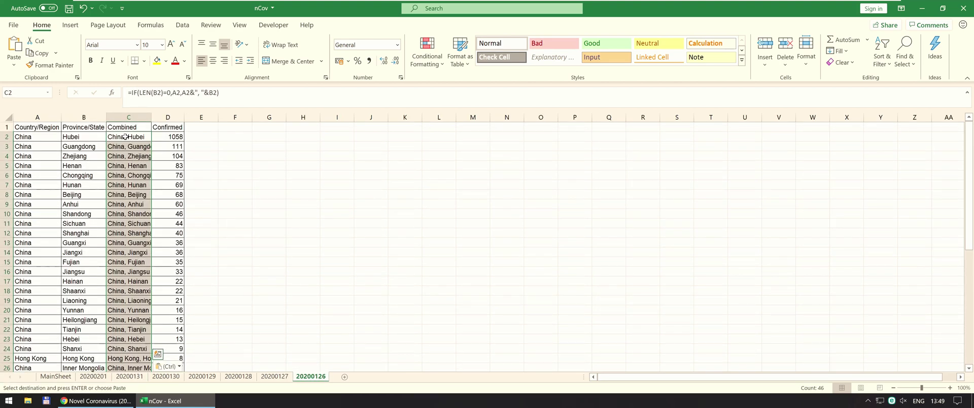
# Return to MainSheet and compare the 2020-01-26 counts for the Chinese provinces with sheet 20200126
pyautogui.hotkey('ctrl', 'pageup')
pyautogui.hotkey('ctrl', 'pageup')
pyautogui.hotkey('ctrl', 'pageup')
pyautogui.hotkey('ctrl', 'pageup')
pyautogui.hotkey('ctrl', 'pageup')
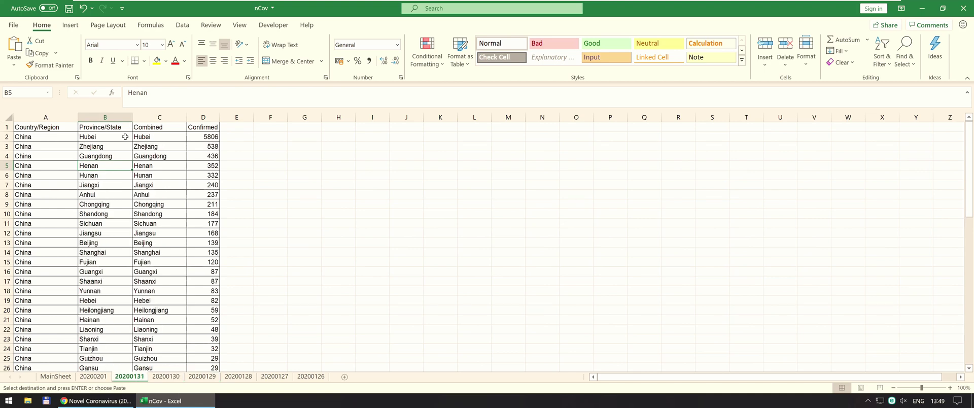
pyautogui.hotkey('ctrl', 'pageup')
pyautogui.hotkey('ctrl', 'pageup')
pyautogui.click(203, 205)
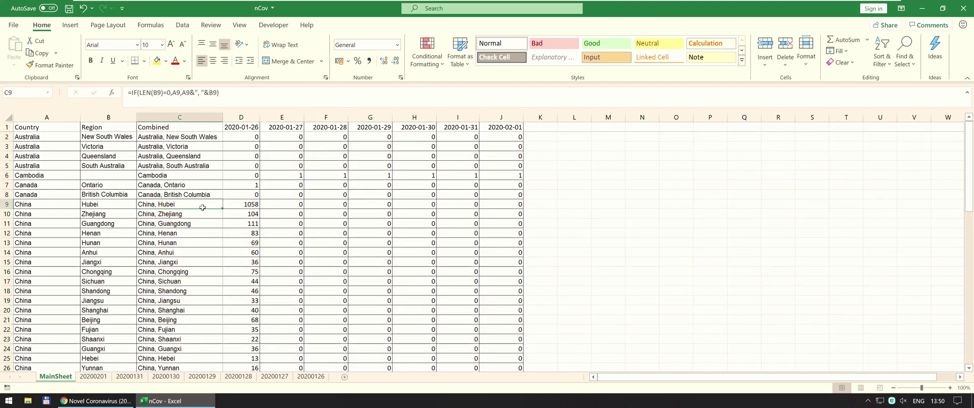
pyautogui.moveTo(239, 204); pyautogui.dragTo(240, 273)
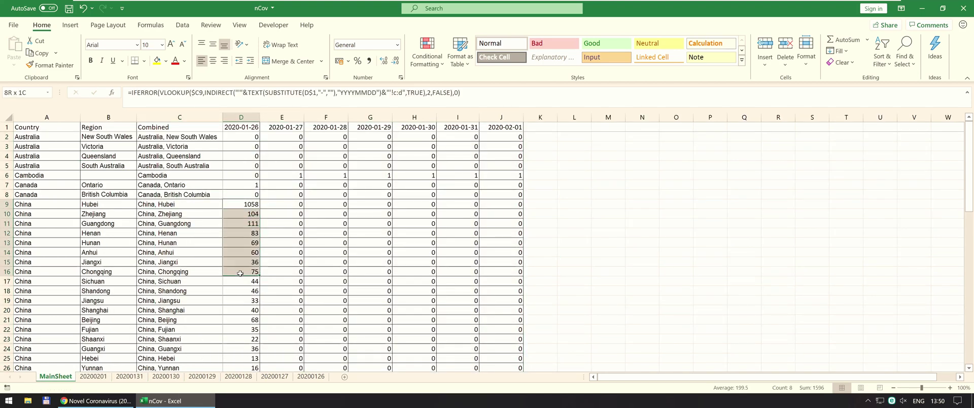
pyautogui.click(311, 377)
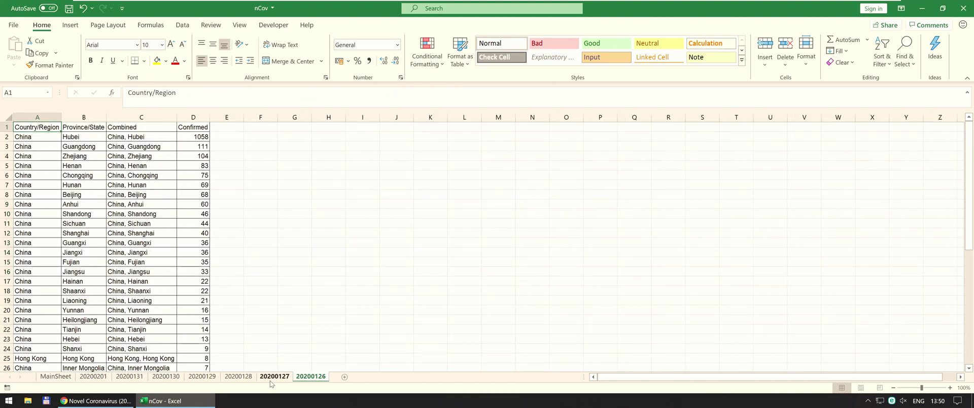
pyautogui.click(57, 376)
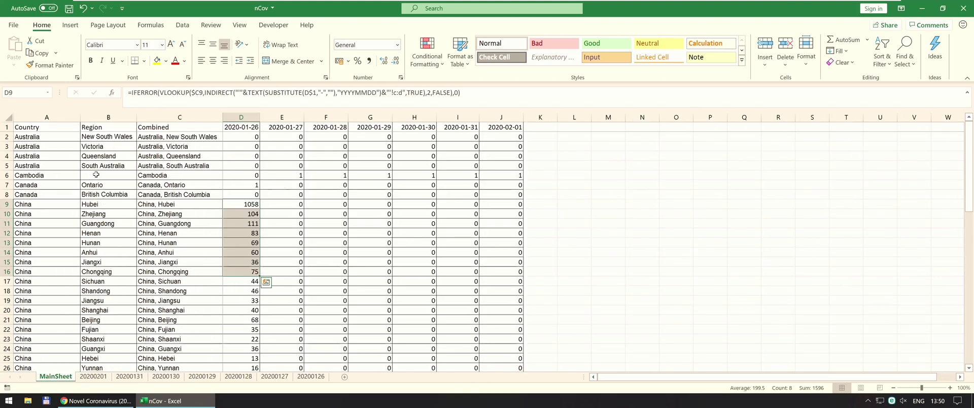
# Try to plot the Combined and 2020-01-26 columns (C1:D65) of MainSheet as a filled map chart and move it beside the data
pyautogui.moveTo(181, 134); pyautogui.dragTo(180, 130)
pyautogui.click(180, 129)
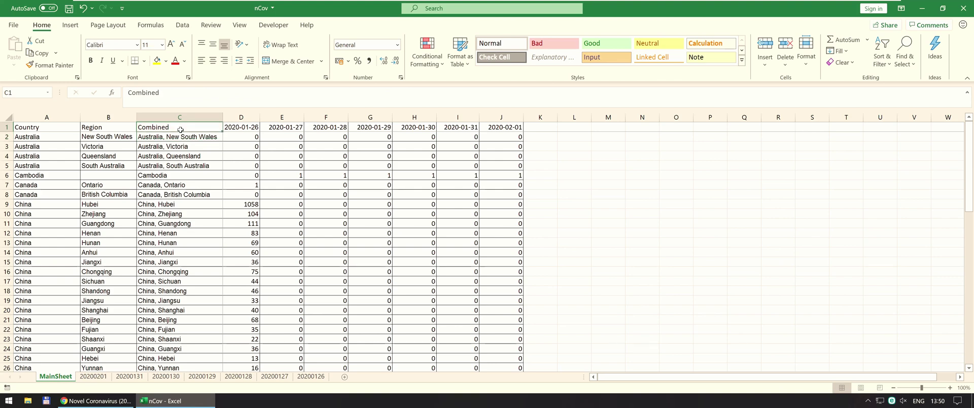
pyautogui.hotkey('shift', 'Right')
pyautogui.hotkey('ctrl', 'shift', 'Down')
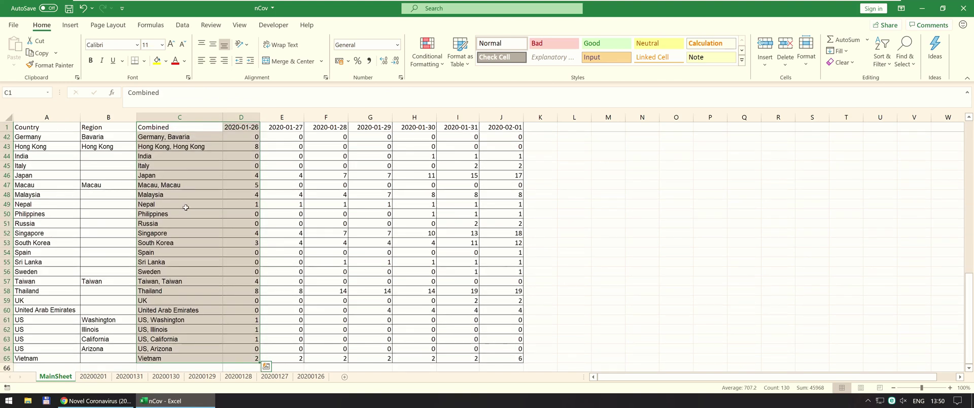
pyautogui.click(70, 27)
pyautogui.click(484, 46)
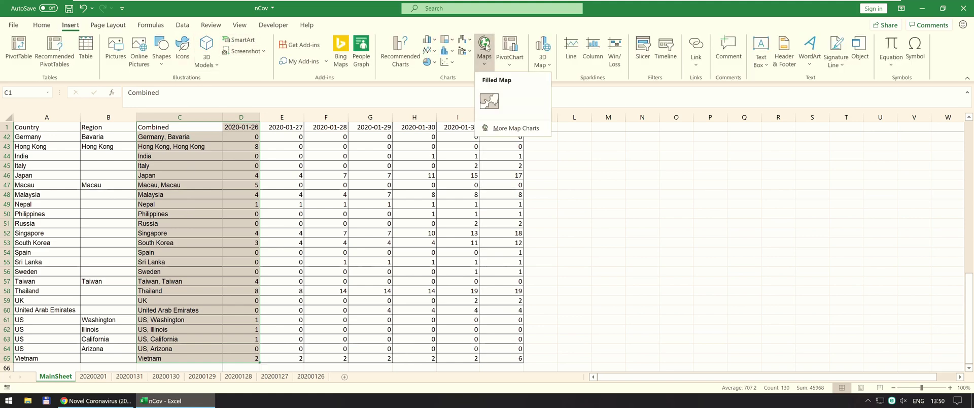
pyautogui.click(489, 101)
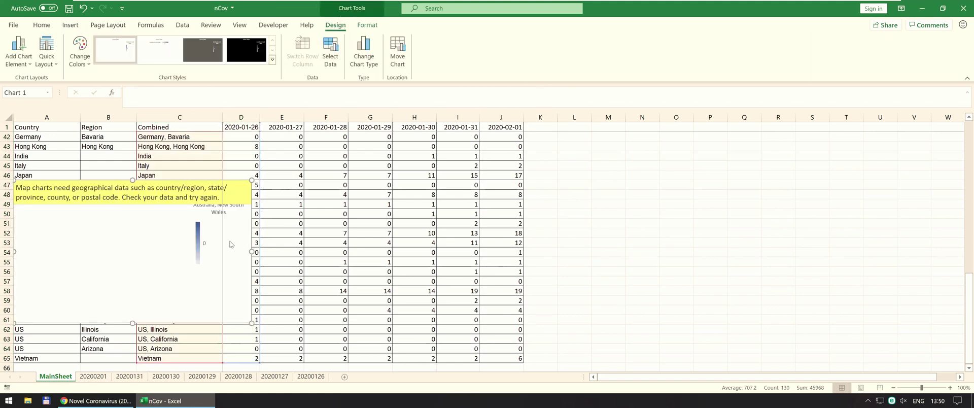
pyautogui.moveTo(66, 183); pyautogui.dragTo(525, 151)
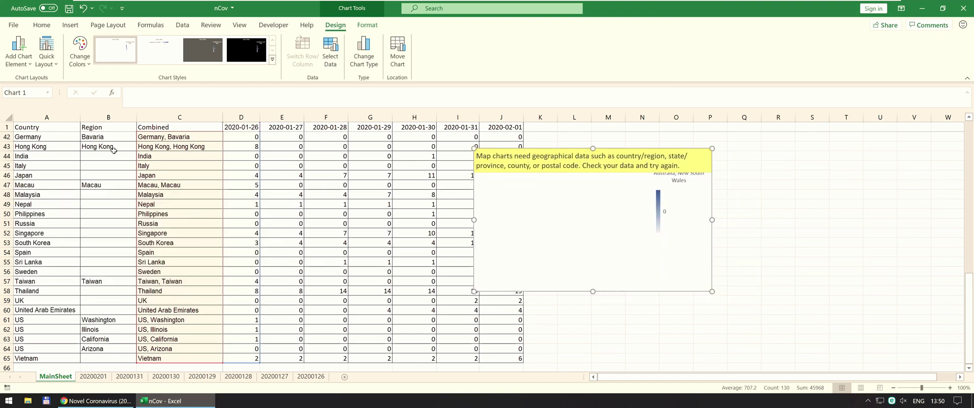
# Check the combined country-and-region names on MainSheet and delete the map chart
pyautogui.click(183, 138)
pyautogui.scroll(12, 167, 139)
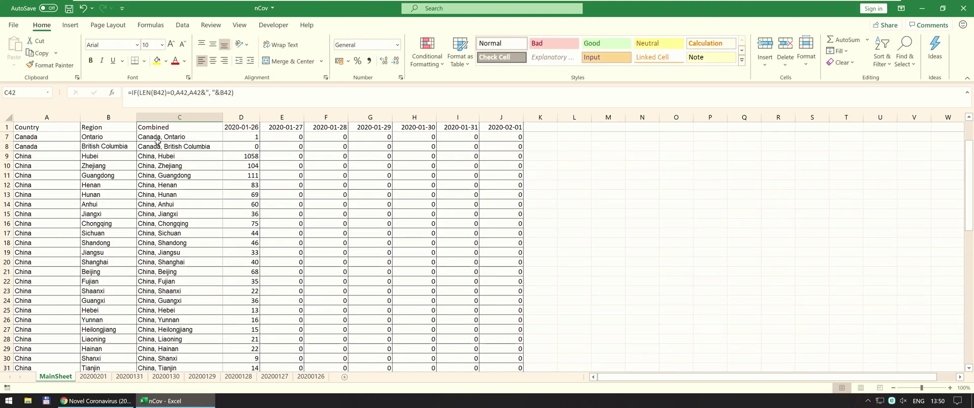
pyautogui.scroll(-12, 178, 152)
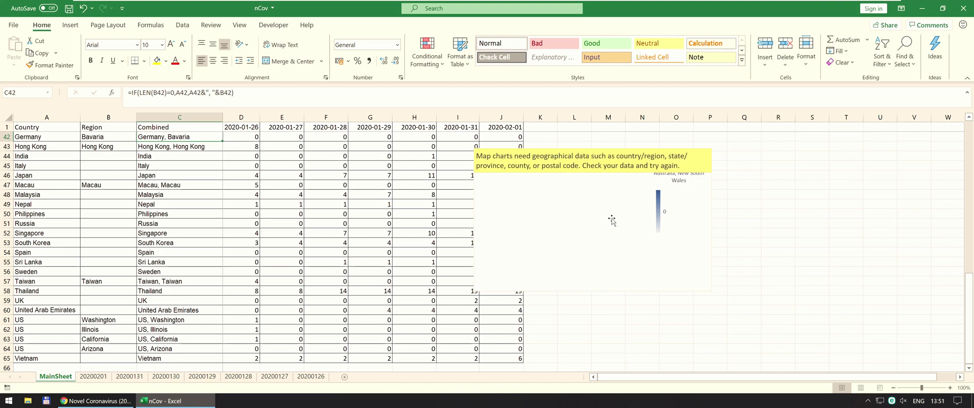
pyautogui.click(564, 231)
pyautogui.press('Delete')
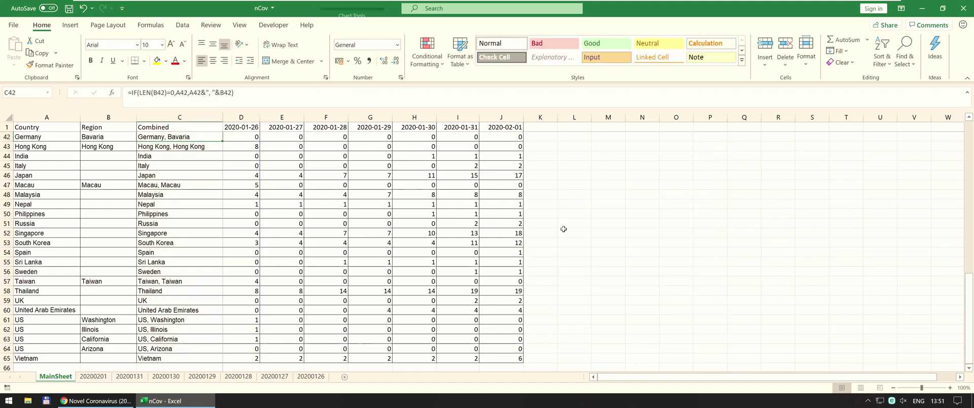
# Copy the formula =IF(LEN(B2)=0,A2,B2) from C2 of sheet 20200201 into the whole Combined column of MainSheet, starting at C2
pyautogui.scroll(1, 563, 229)
pyautogui.hotkey('ctrl', 'pagedown')
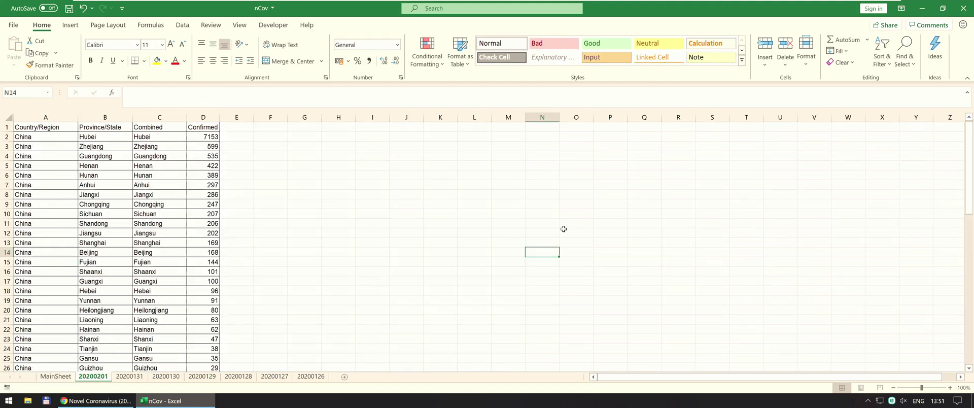
pyautogui.hotkey('ctrl', 'Home')
pyautogui.press('Right')
pyautogui.press('Right')
pyautogui.press('Down')
pyautogui.hotkey('ctrl', 'c')
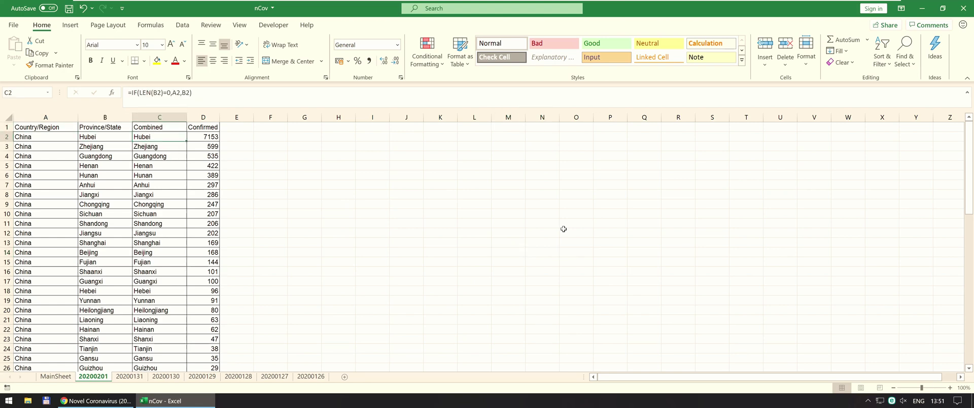
pyautogui.hotkey('ctrl', 'pageup')
pyautogui.hotkey('ctrl', 'Up')
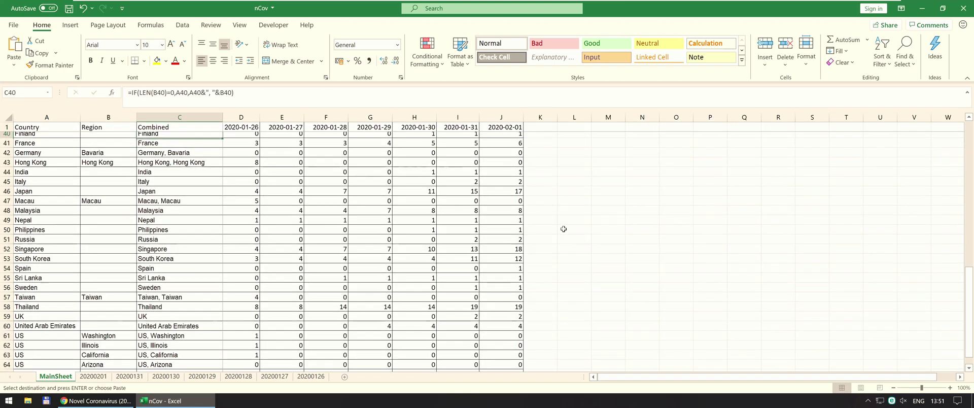
pyautogui.press('Down')
pyautogui.hotkey('ctrl', 'shift', 'Down')
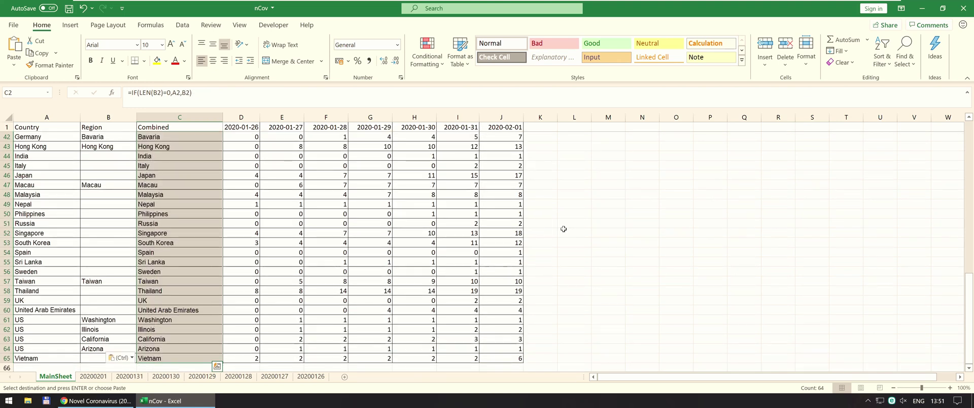
# Paste the copied =IF(LEN(B2)=0,A2,B2) formula into the Combined column of sheet 20200126, starting at C2
pyautogui.hotkey('ctrl', 'pagedown')
pyautogui.hotkey('ctrl', 'pagedown')
pyautogui.hotkey('ctrl', 'pagedown')
pyautogui.hotkey('ctrl', 'pagedown')
pyautogui.hotkey('ctrl', 'pagedown')
pyautogui.hotkey('ctrl', 'pagedown')
pyautogui.hotkey('ctrl', 'pagedown')
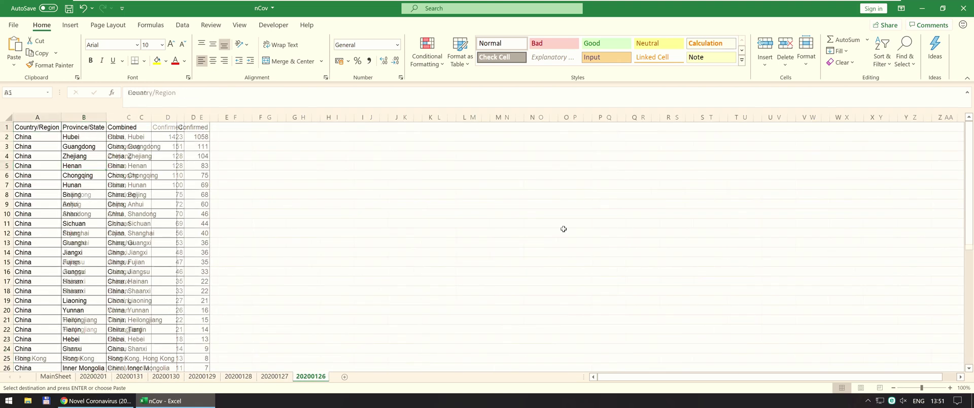
pyautogui.press('Right')
pyautogui.press('Right')
pyautogui.press('Down')
pyautogui.hotkey('ctrl', 'shift', 'Down')
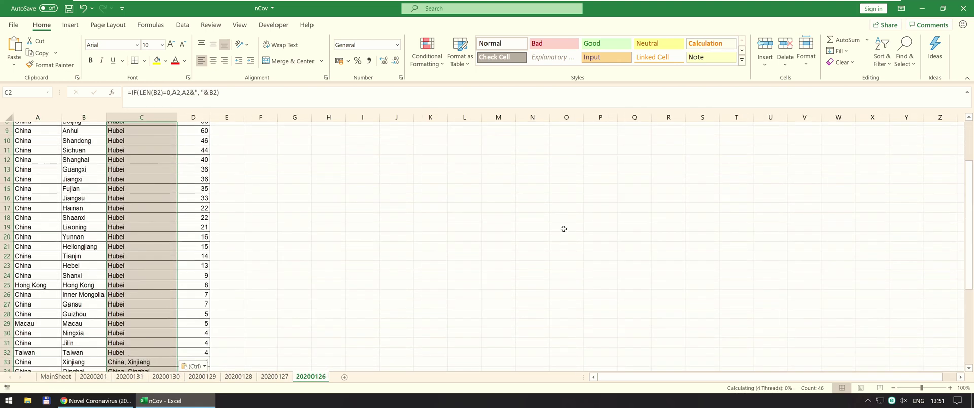
pyautogui.hotkey('ctrl', 'v')
# Insert a filled map chart on MainSheet from the Combined and 2020-01-26 columns, C1:D65
pyautogui.hotkey('ctrl', 'pageup')
pyautogui.hotkey('ctrl', 'pageup')
pyautogui.hotkey('ctrl', 'pageup')
pyautogui.hotkey('ctrl', 'pageup')
pyautogui.hotkey('ctrl', 'pageup')
pyautogui.hotkey('ctrl', 'pageup')
pyautogui.hotkey('ctrl', 'pageup')
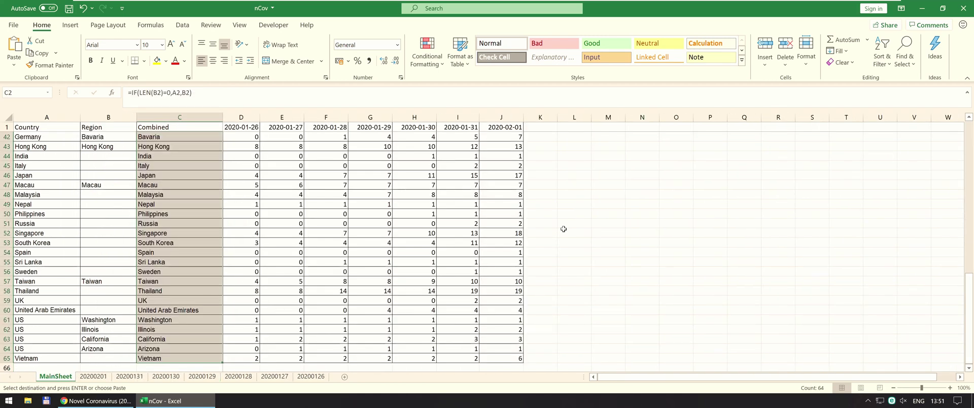
pyautogui.press('Up')
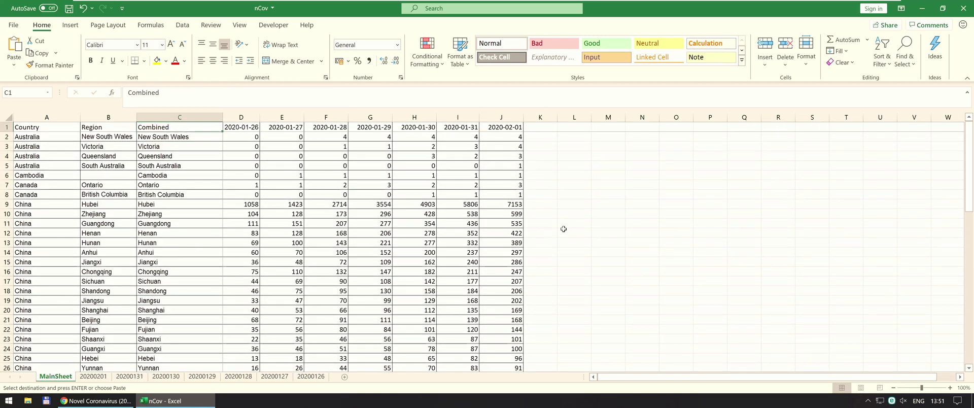
pyautogui.hotkey('shift', 'Right')
pyautogui.hotkey('ctrl', 'shift', 'Down')
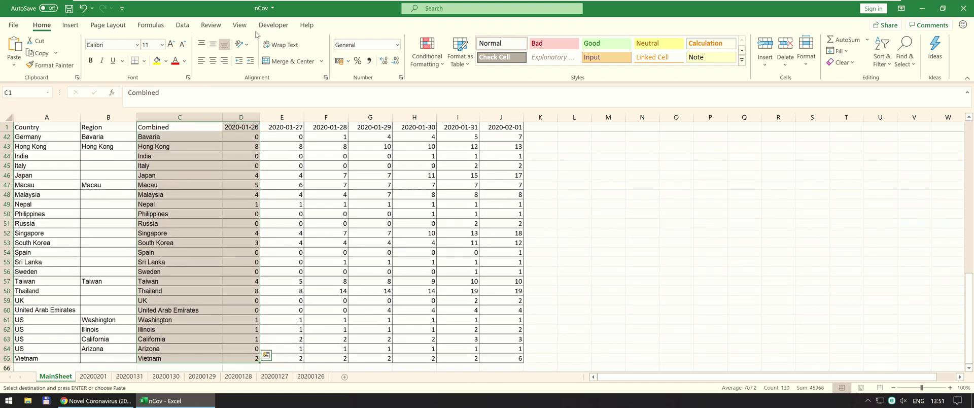
pyautogui.click(70, 25)
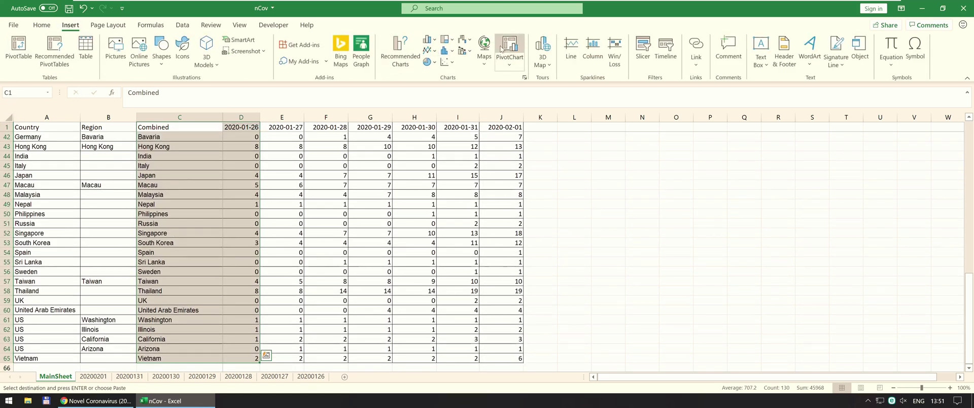
pyautogui.click(487, 54)
pyautogui.click(491, 101)
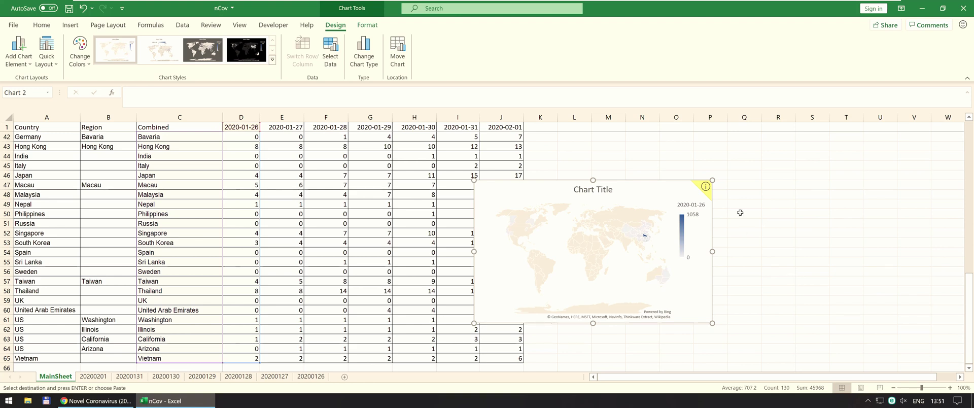
# Read the map chart's note about plotted locations, inspect the Australian area, and dismiss the note
pyautogui.click(706, 188)
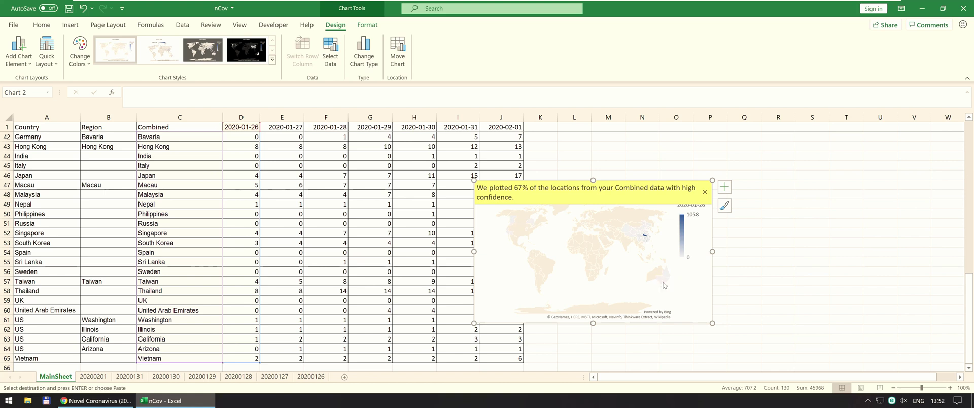
pyautogui.moveTo(668, 282)
pyautogui.click(705, 193)
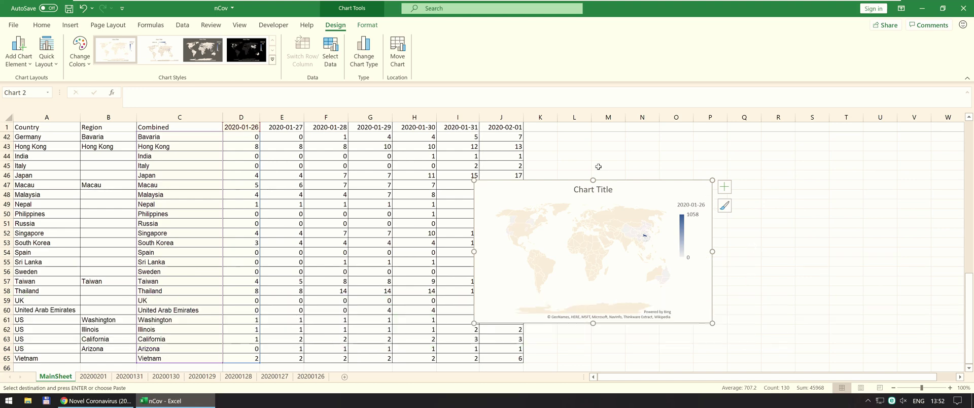
# Show data labels on the map chart and clear the Value option from their label contents
pyautogui.click(19, 53)
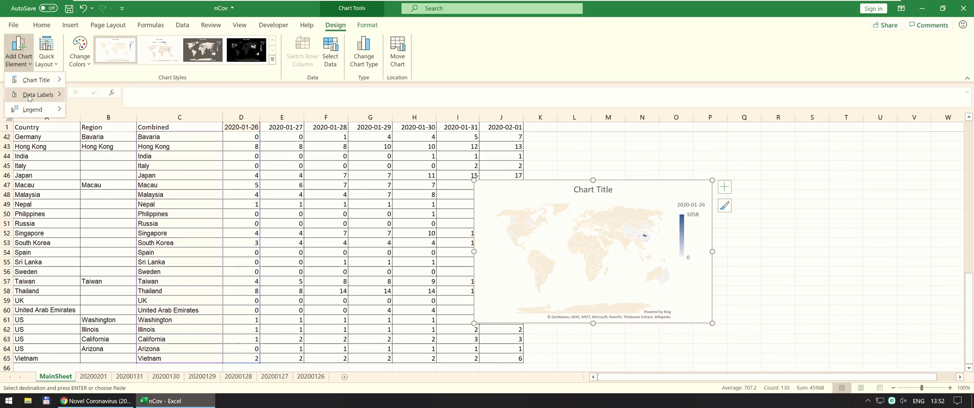
pyautogui.moveTo(38, 95)
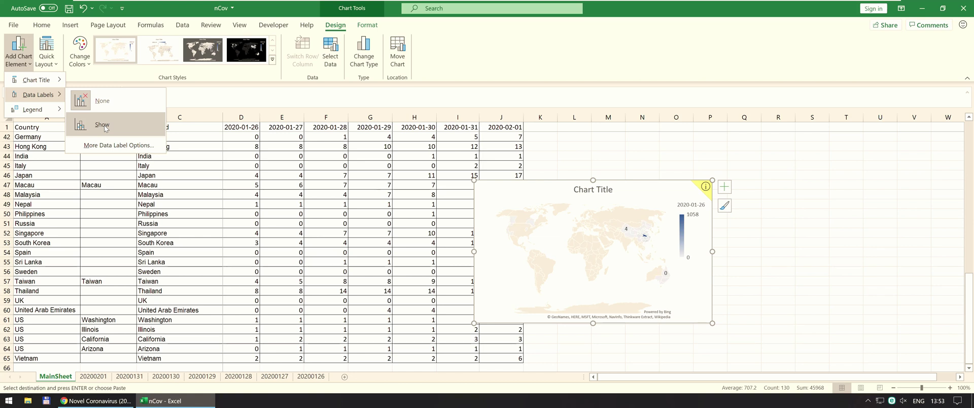
pyautogui.click(108, 146)
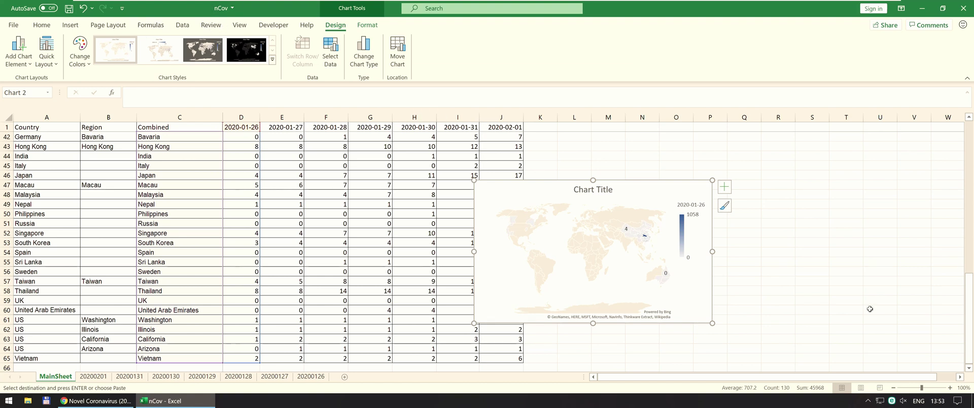
pyautogui.click(18, 59)
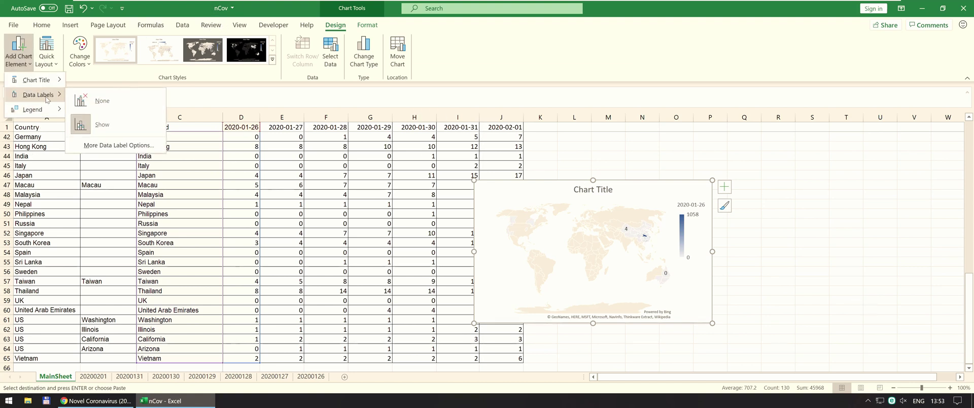
pyautogui.click(99, 125)
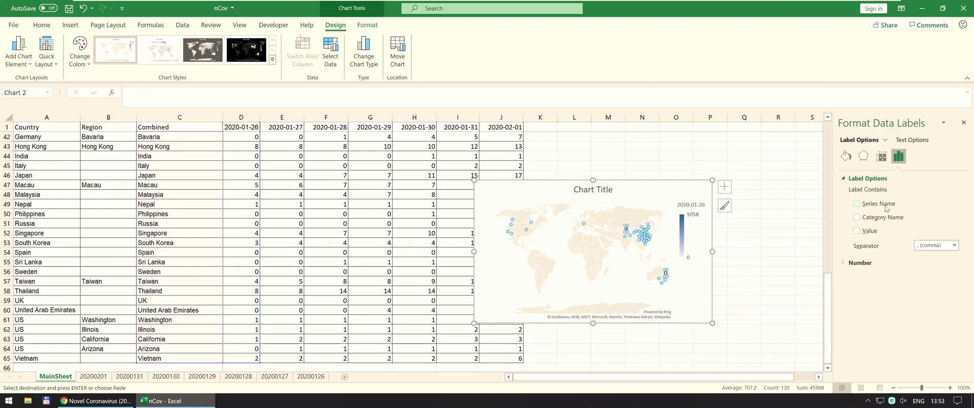
pyautogui.click(867, 233)
pyautogui.click(866, 233)
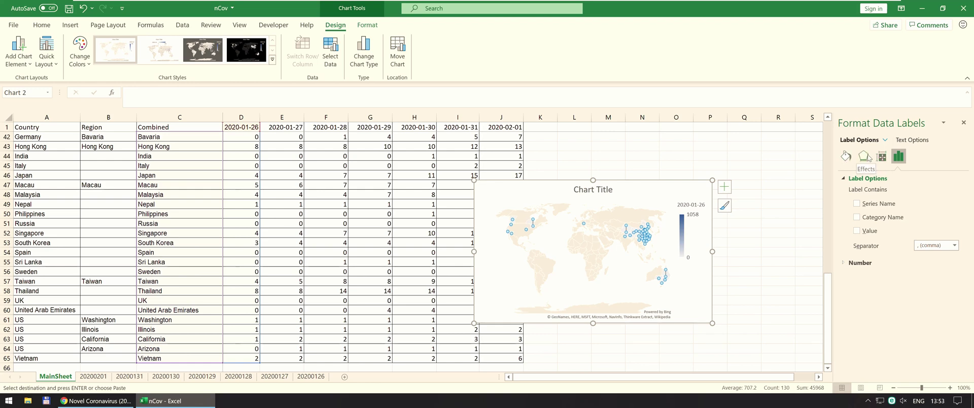
# Review the size, effects and fill options of the map's data labels and give the labels a solid line border
pyautogui.click(882, 156)
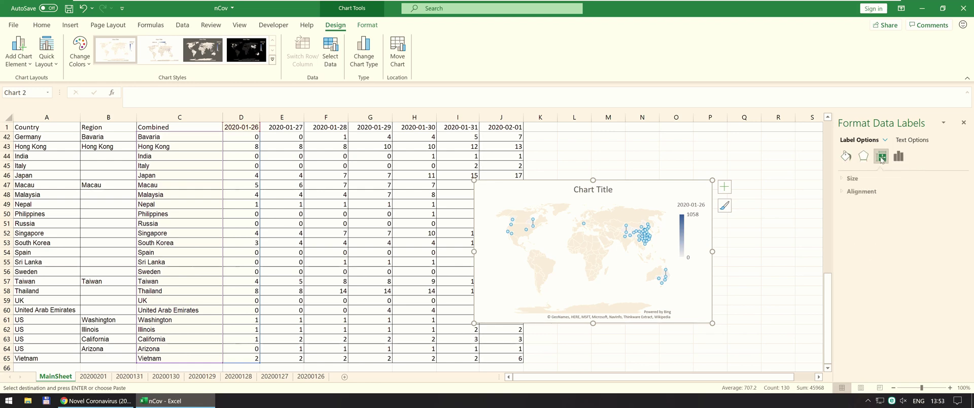
pyautogui.click(860, 178)
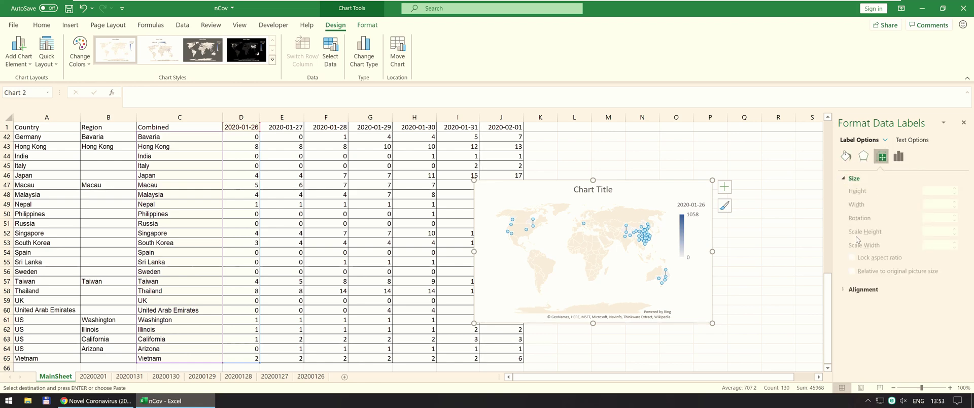
pyautogui.click(864, 156)
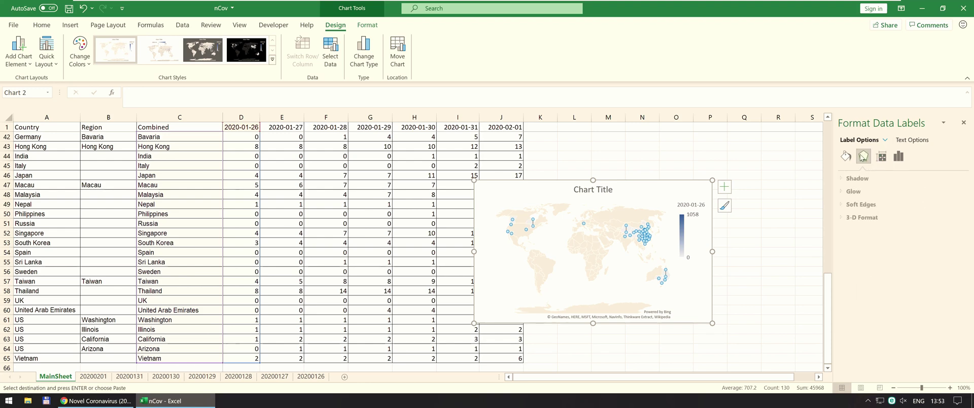
pyautogui.click(846, 156)
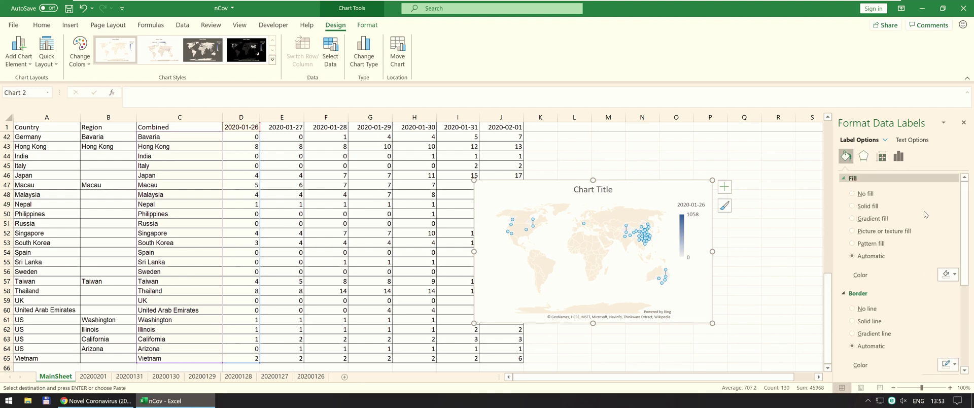
pyautogui.click(869, 321)
pyautogui.scroll(-5, 893, 284)
pyautogui.scroll(2, 893, 264)
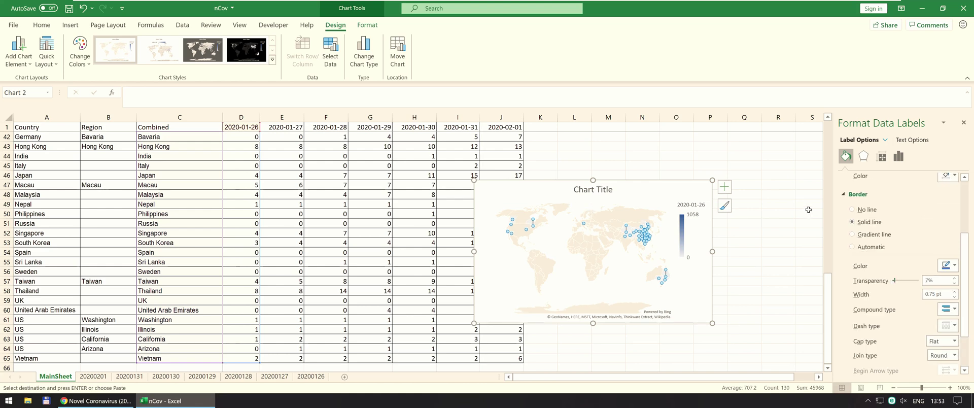
# Select the map chart's legend to view its format options, and enlarge the chart on MainSheet
pyautogui.click(690, 219)
pyautogui.click(691, 219)
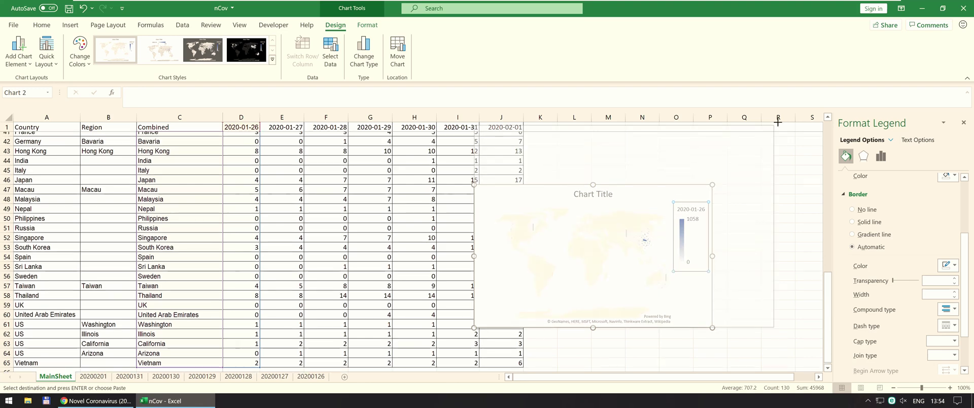
pyautogui.scroll(1, 765, 148)
pyautogui.scroll(1, 766, 148)
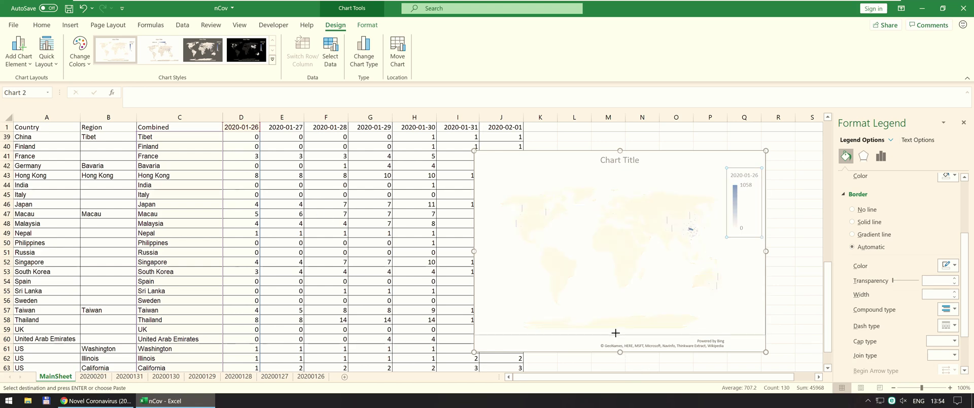
pyautogui.moveTo(615, 332); pyautogui.dragTo(615, 330)
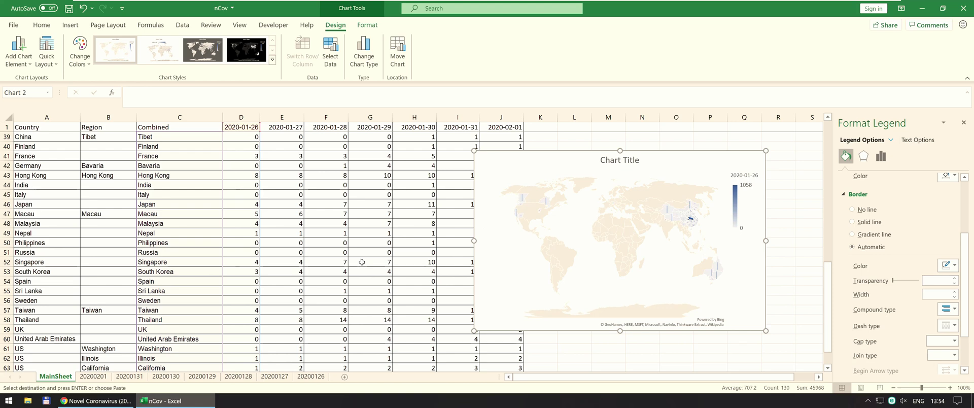
# Copy the first date header from D1 into L1 on MainSheet as values only
pyautogui.click(583, 137)
pyautogui.scroll(7, 582, 137)
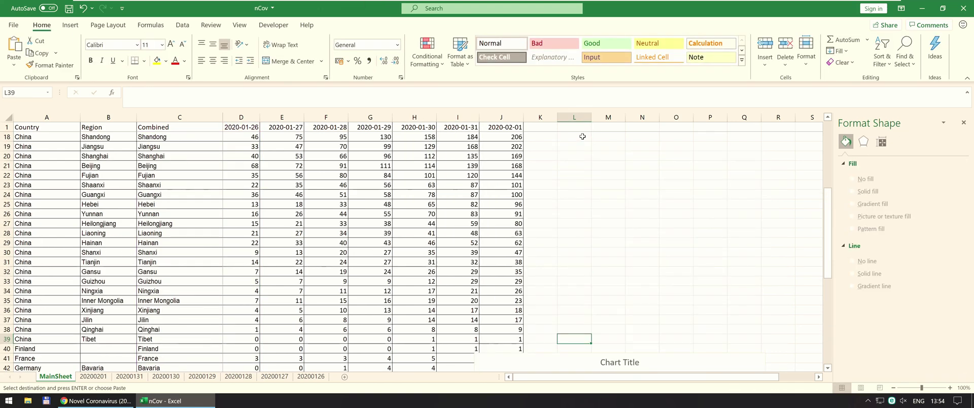
pyautogui.scroll(5, 582, 137)
pyautogui.scroll(-9, 582, 136)
pyautogui.click(525, 251)
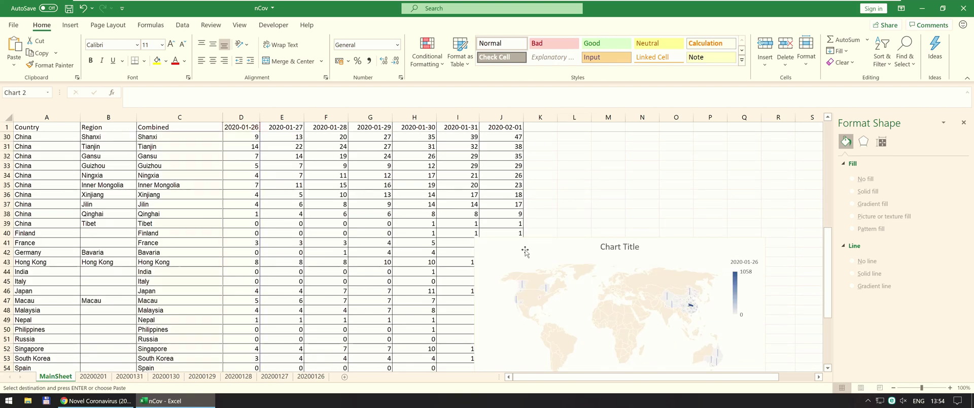
pyautogui.scroll(9, 525, 250)
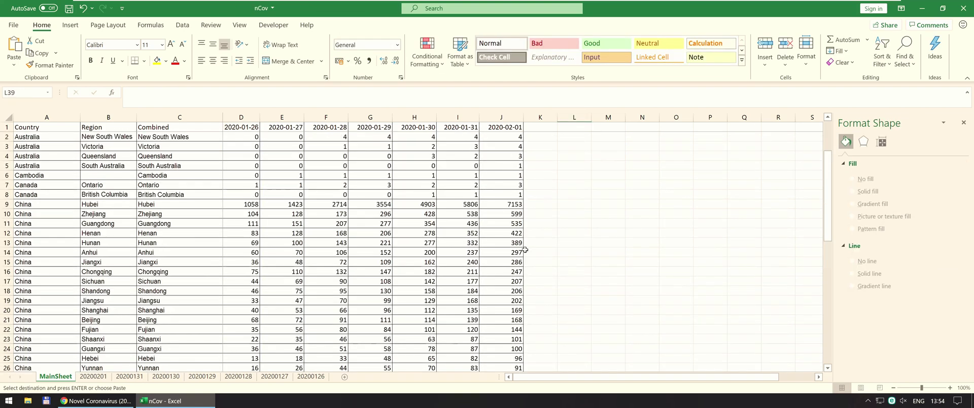
pyautogui.click(577, 135)
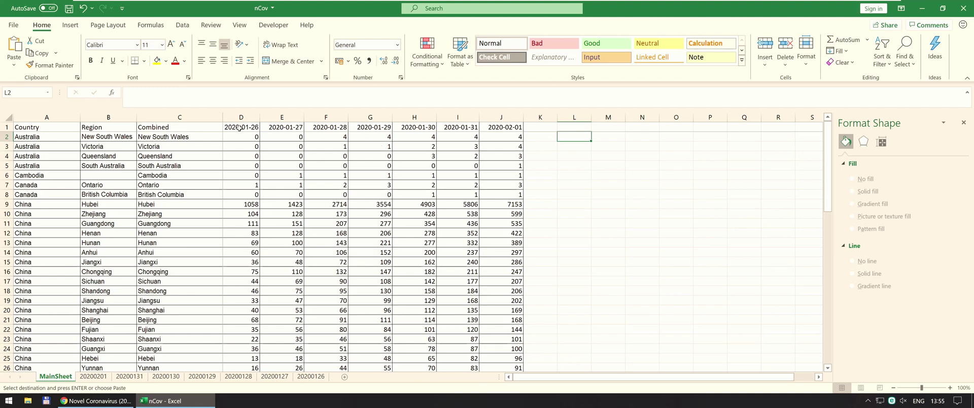
pyautogui.rightClick(571, 128)
pyautogui.click(570, 127)
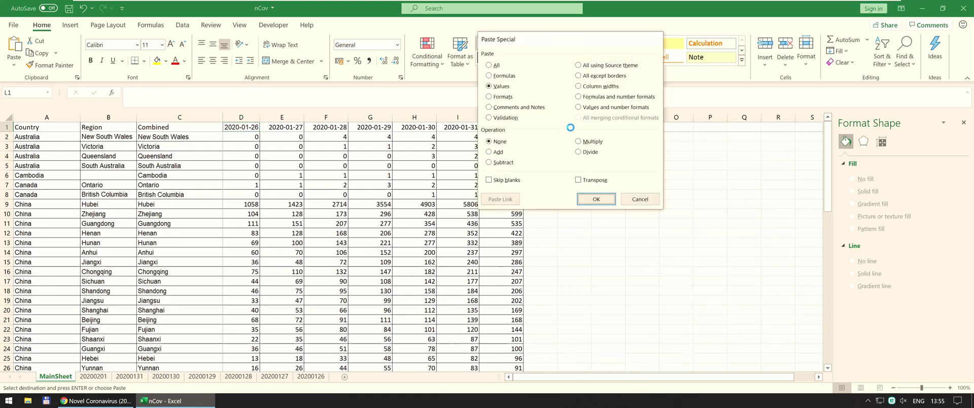
pyautogui.press('Return')
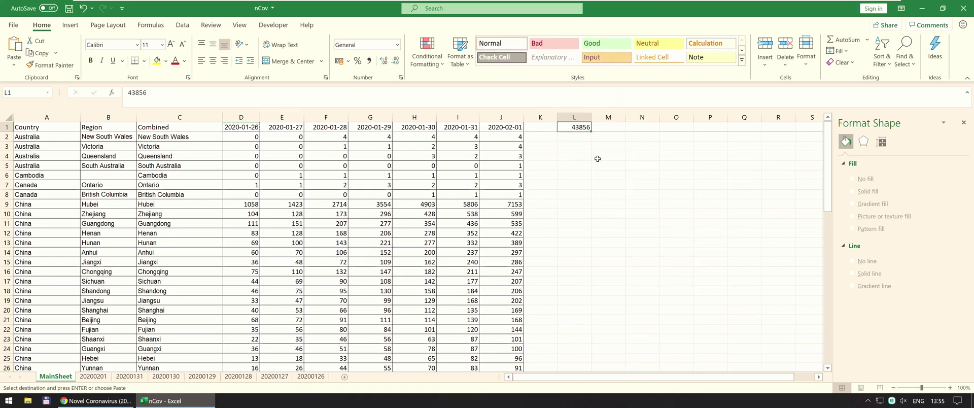
# Format the value in L1 as a date of the 2012-03-14 type
pyautogui.hotkey('ctrl', '1')
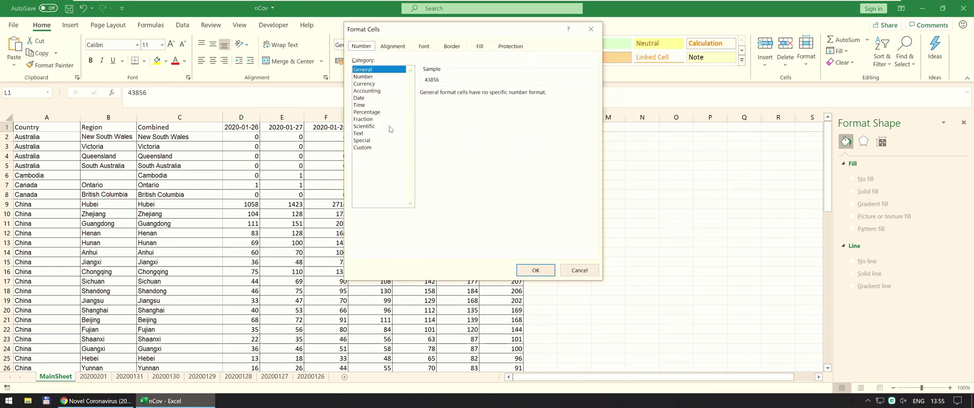
pyautogui.click(366, 98)
pyautogui.click(462, 145)
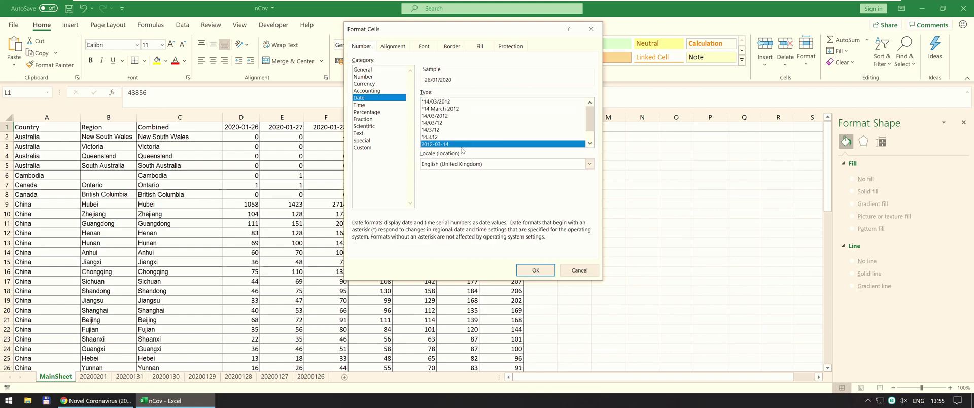
pyautogui.press('Return')
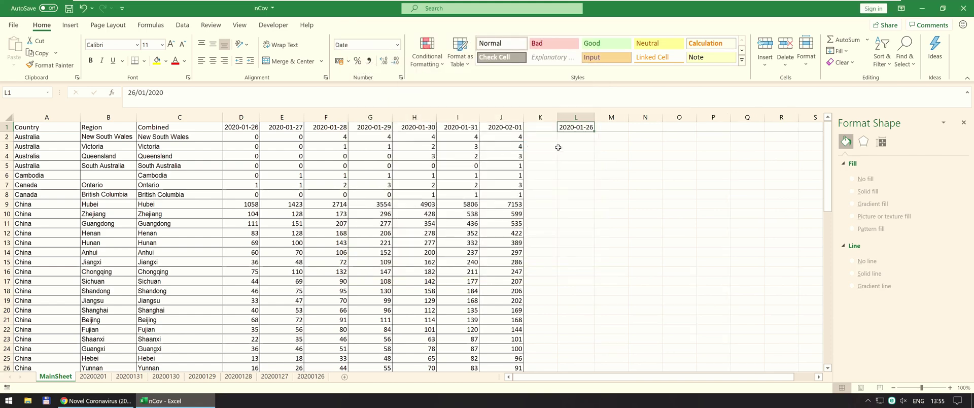
# Enter 0 in M1 as the number of days to add to the start date
pyautogui.press('Right')
pyautogui.write('1')
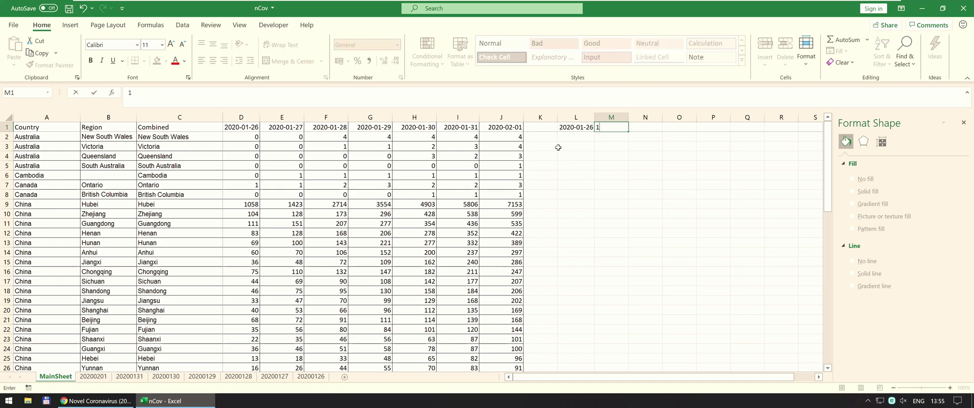
pyautogui.press('Right')
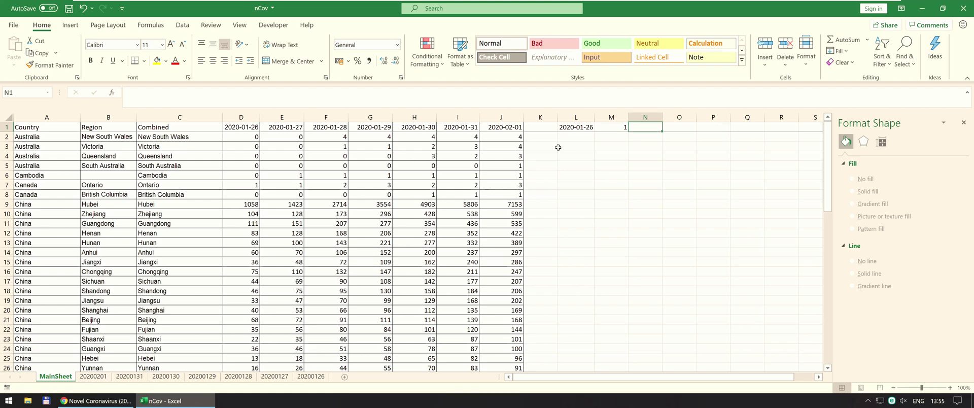
pyautogui.press('Left')
pyautogui.write('0')
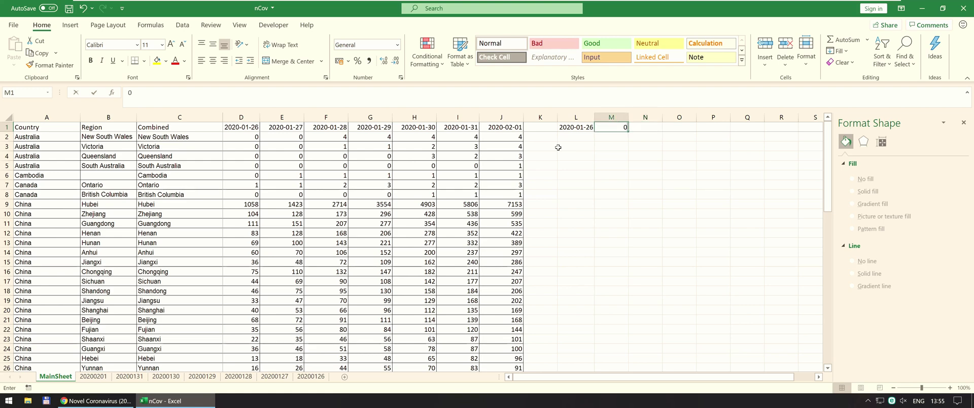
pyautogui.press('Right')
# Enter the formula =L1+M1 in N1 to calculate the date to display
pyautogui.write('=')
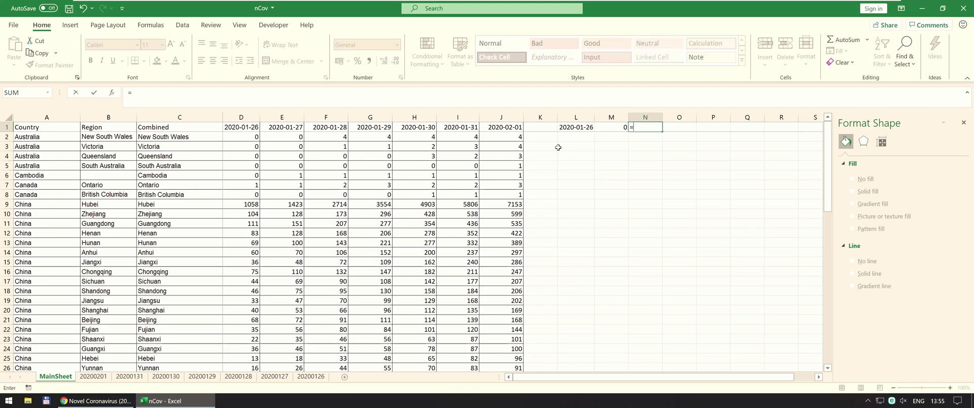
pyautogui.write('L1+M1')
pyautogui.press('Return')
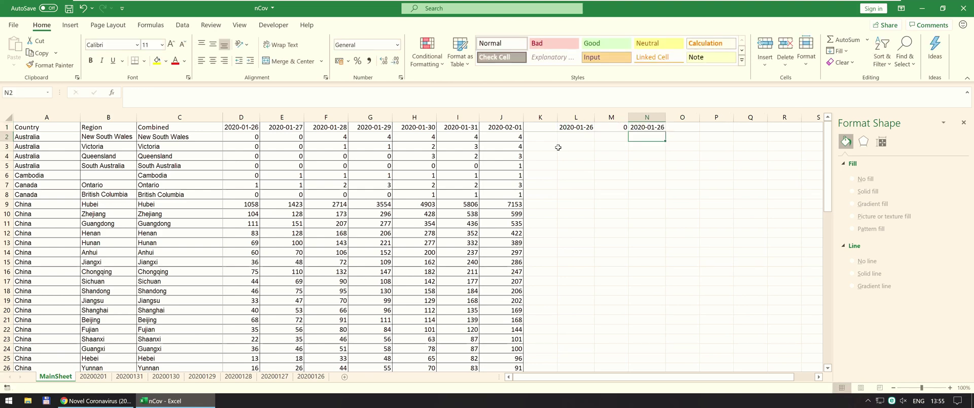
# Begin an INDEX formula in N2 with the absolute range $C$1:$J$65 as the array and ROW() as the row number
pyautogui.write('=')
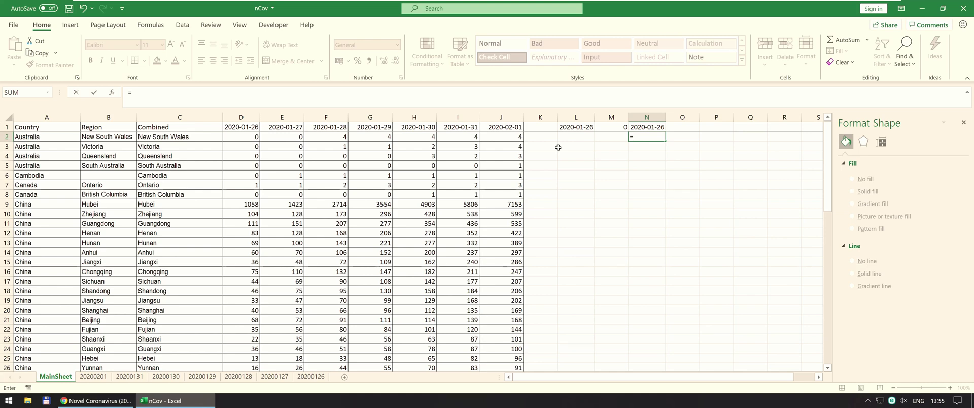
pyautogui.write('INDEX(')
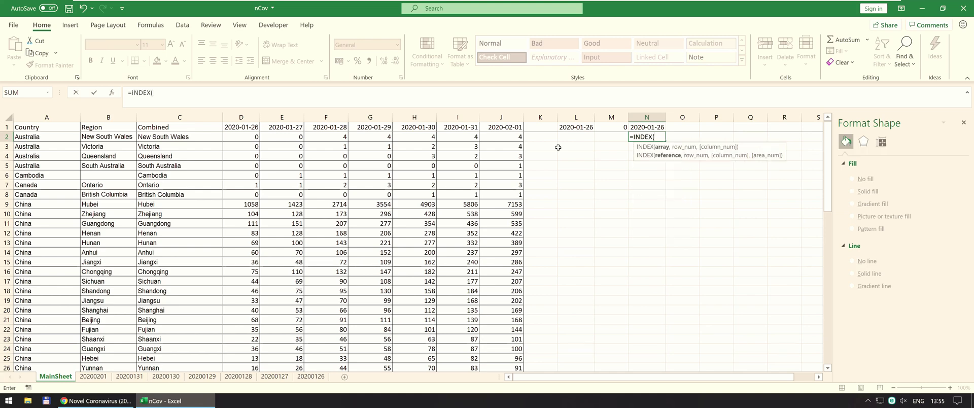
pyautogui.click(174, 127)
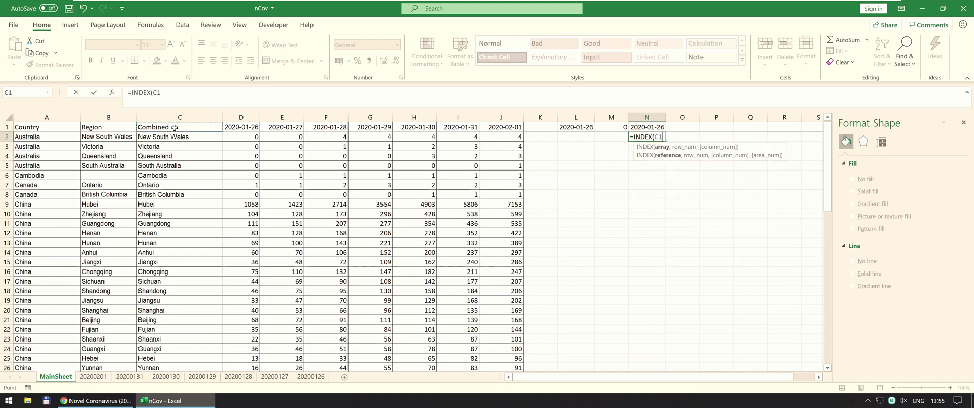
pyautogui.hotkey('ctrl', 'shift', 'Right')
pyautogui.hotkey('ctrl', 'shift', 'Down')
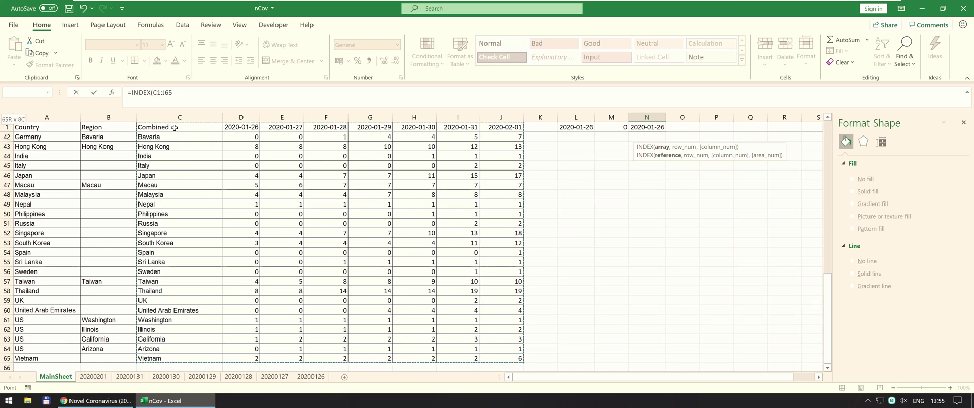
pyautogui.press('F4')
pyautogui.write(',row')
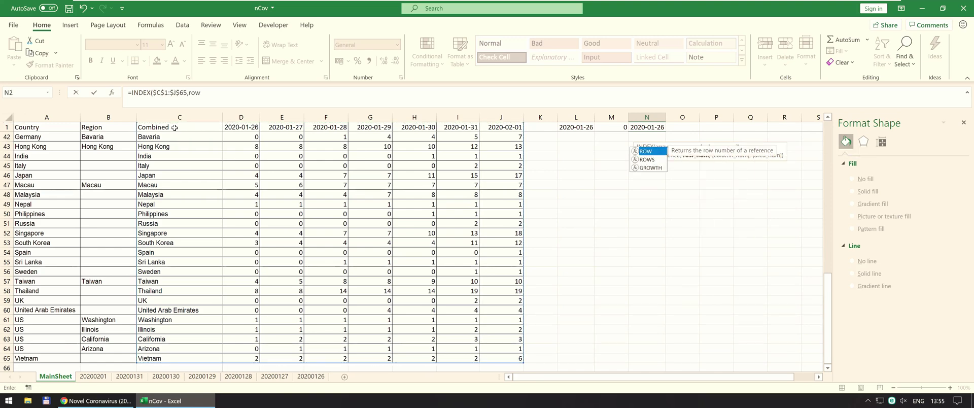
pyautogui.write('()')
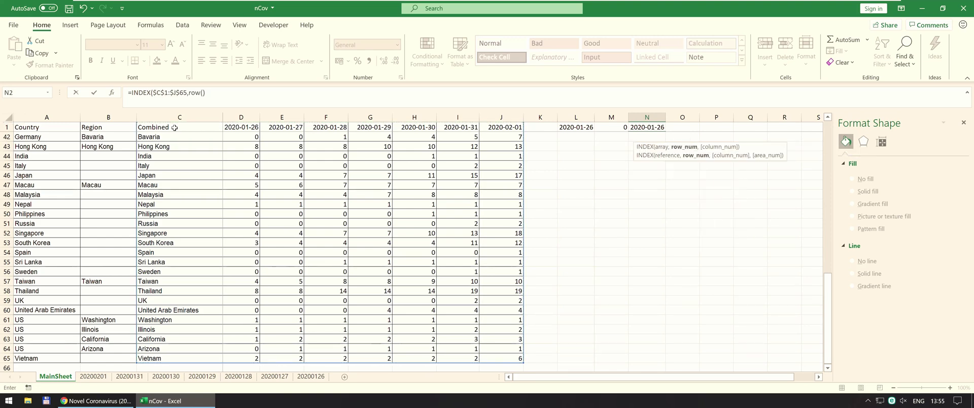
pyautogui.write(',')
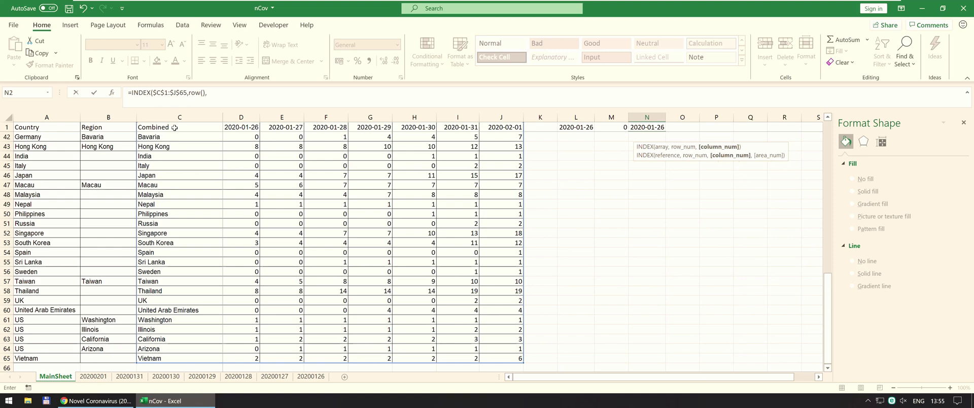
# Complete the N2 formula with MATCH($N$1,$C$1:$J$1,0) as the INDEX column number
pyautogui.write('mat')
pyautogui.press('Tab')
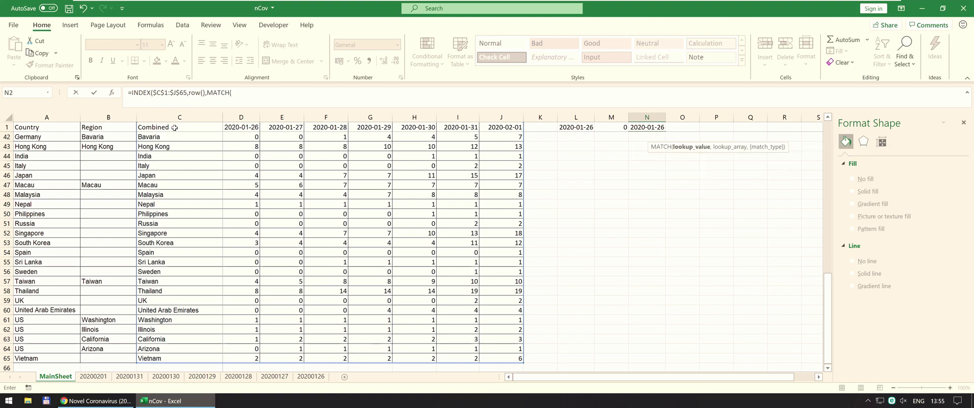
pyautogui.press('Up')
pyautogui.press('F4')
pyautogui.write(',')
pyautogui.click(174, 127)
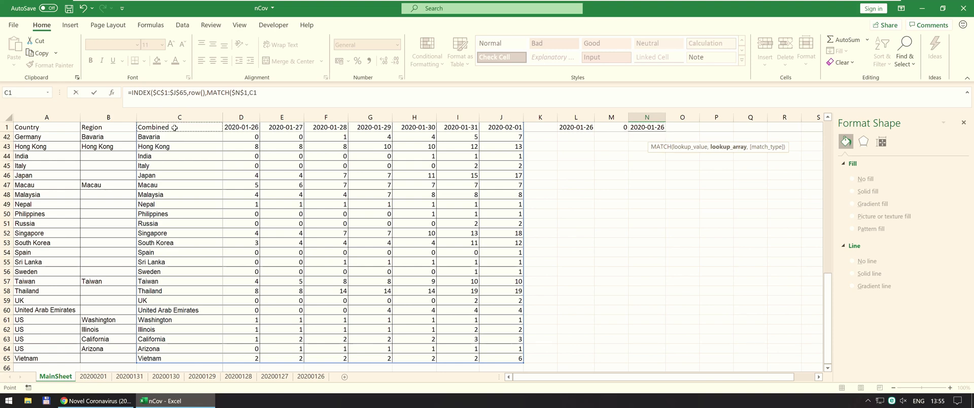
pyautogui.hotkey('ctrl', 'shift', 'Right')
pyautogui.press('F4')
pyautogui.write(',')
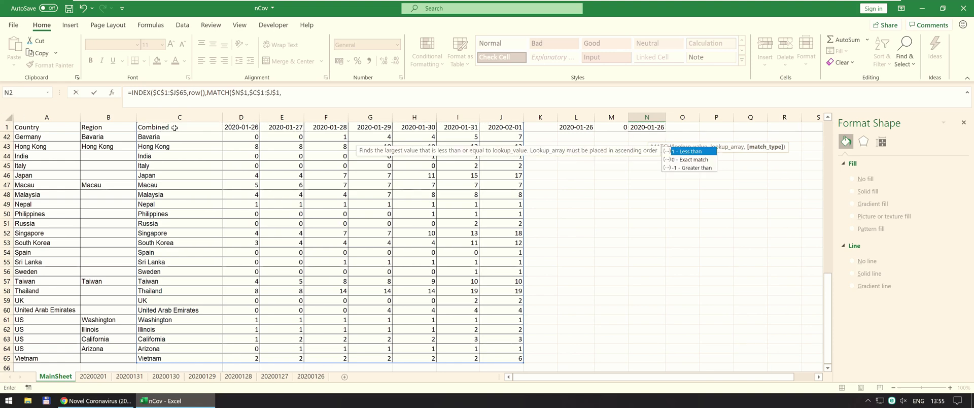
pyautogui.write('0')
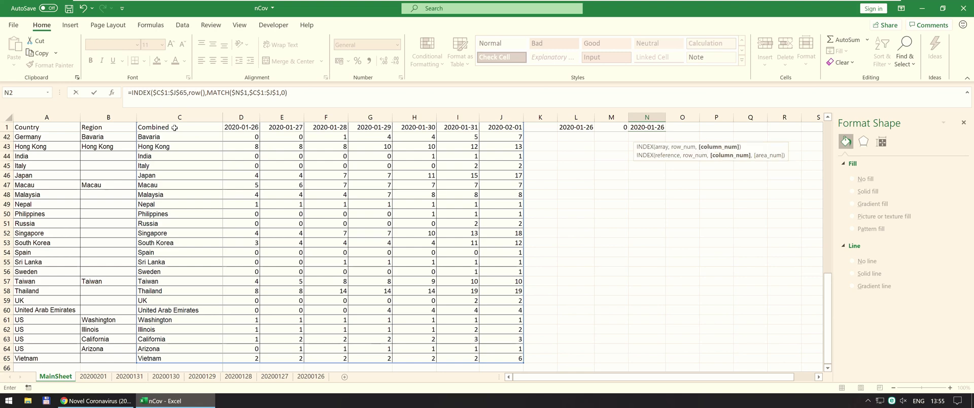
pyautogui.write('))')
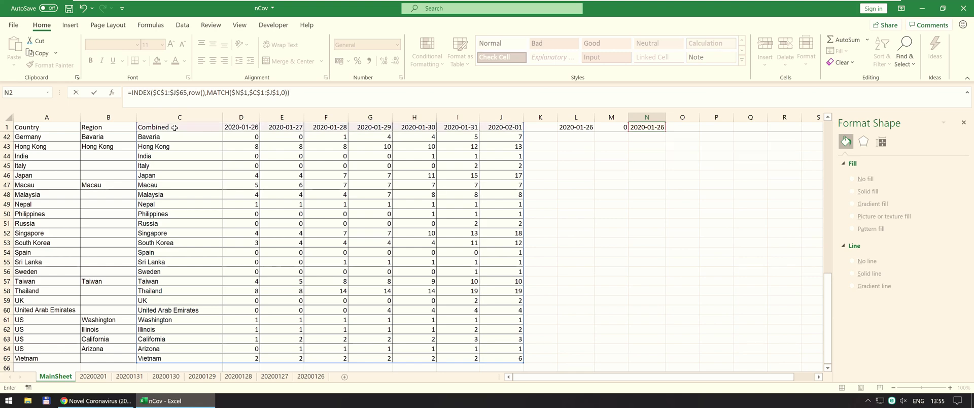
pyautogui.press('Return')
# Copy the lookup formula from N2 down column N to row 65, the last row of the data
pyautogui.press('Up')
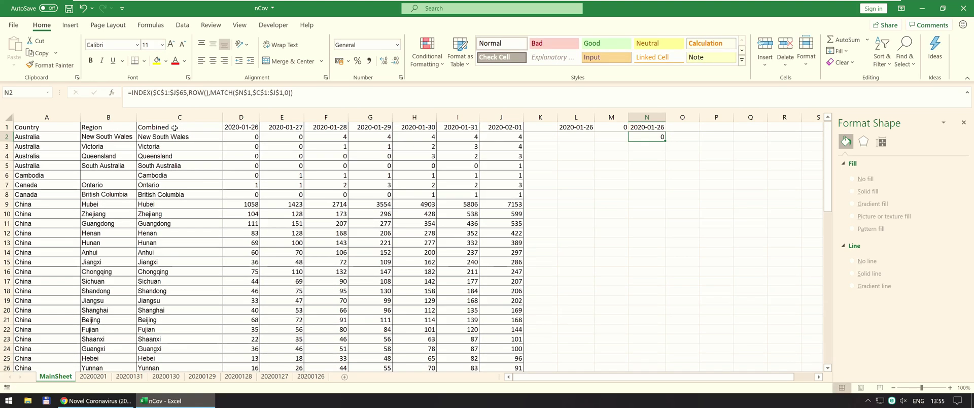
pyautogui.press('Up')
pyautogui.press('Down')
pyautogui.hotkey('ctrl', 'c')
pyautogui.press('Left')
pyautogui.press('Left')
pyautogui.press('Left')
pyautogui.press('Left')
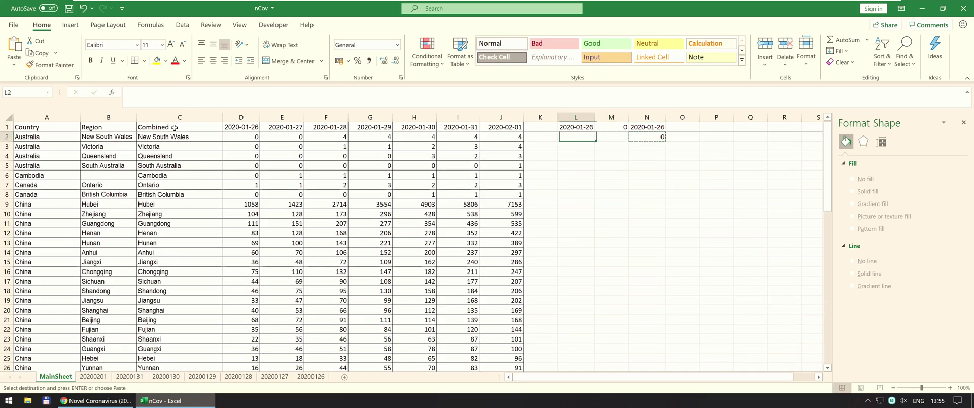
pyautogui.hotkey('ctrl', 'Down')
pyautogui.press('Right')
pyautogui.press('Right')
pyautogui.press('Right')
pyautogui.press('Right')
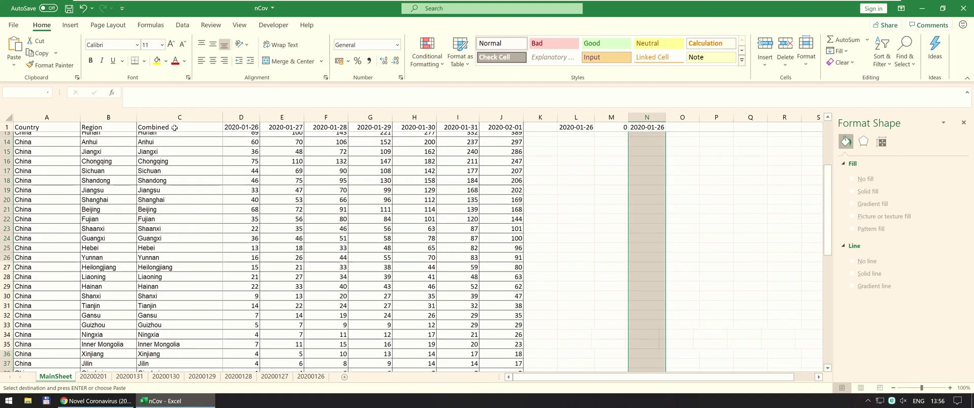
pyautogui.hotkey('ctrl', 'shift', 'Up')
pyautogui.hotkey('ctrl', 'v')
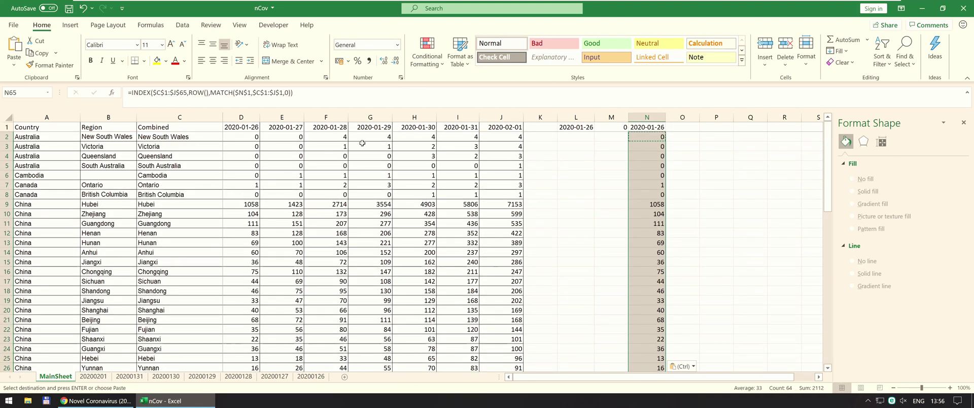
# Test the date lookup by changing the day offset in M1 to 1 and to 2, and select N1 to check its formula
pyautogui.click(607, 129)
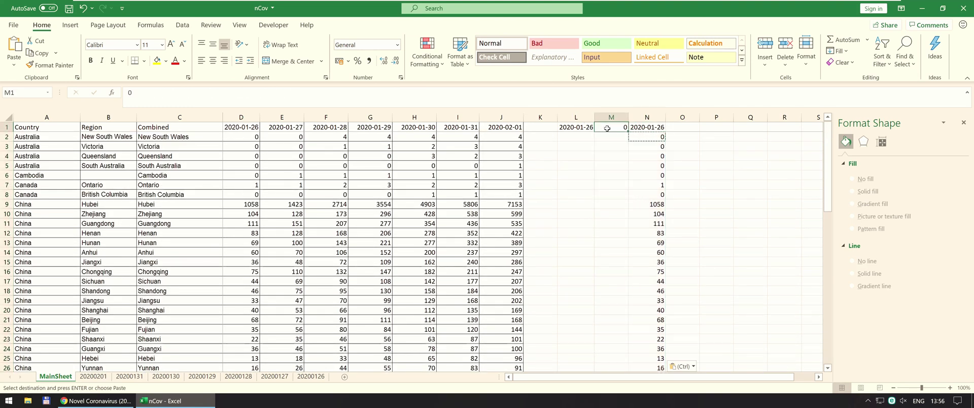
pyautogui.write('1')
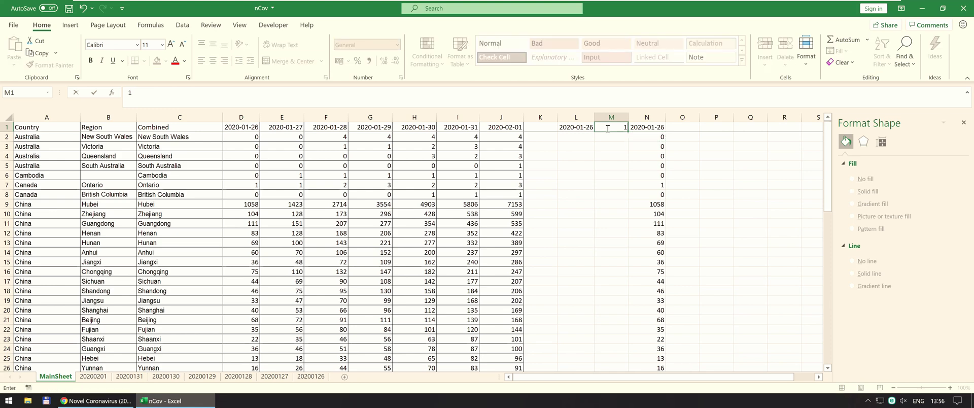
pyautogui.hotkey('ctrl', 'Return')
pyautogui.write('2')
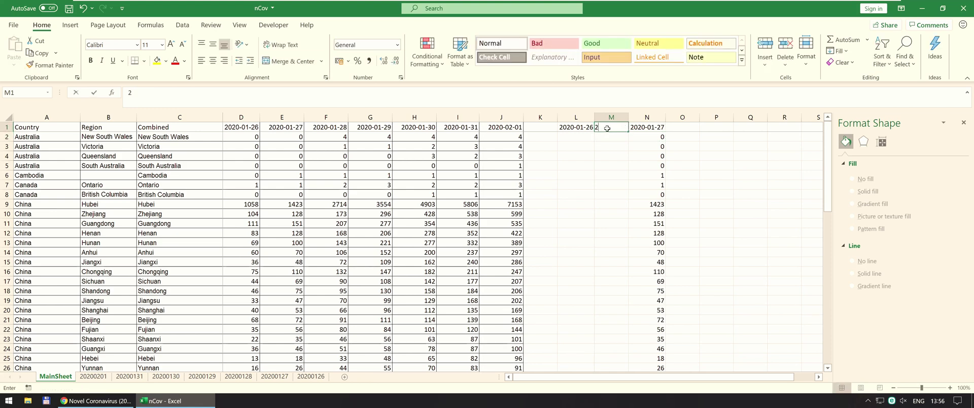
pyautogui.hotkey('ctrl', 'Return')
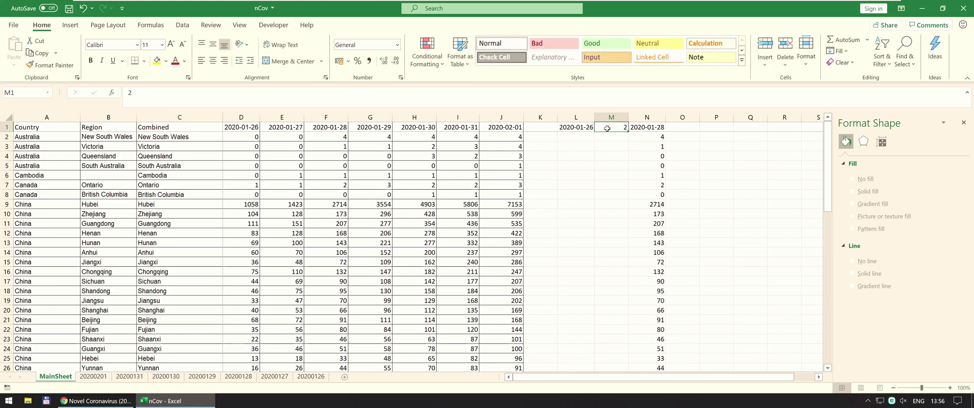
pyautogui.press('Right')
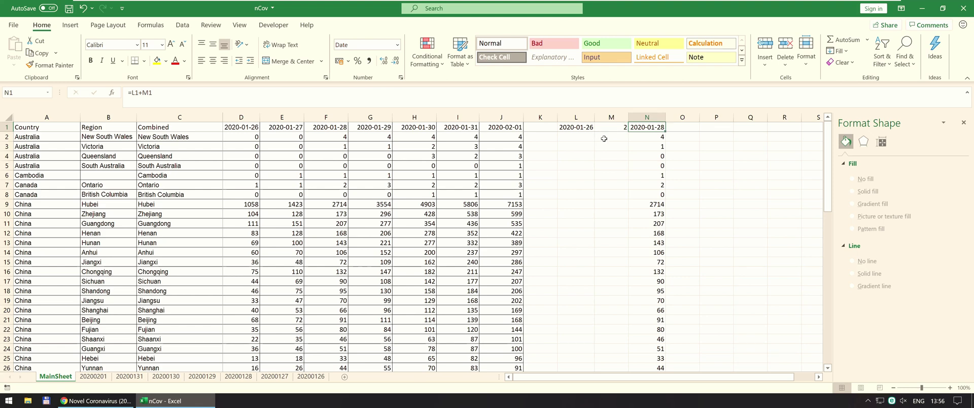
# Enter the formula =C2 in M2 to pull in the combined region name
pyautogui.click(604, 139)
pyautogui.write('=')
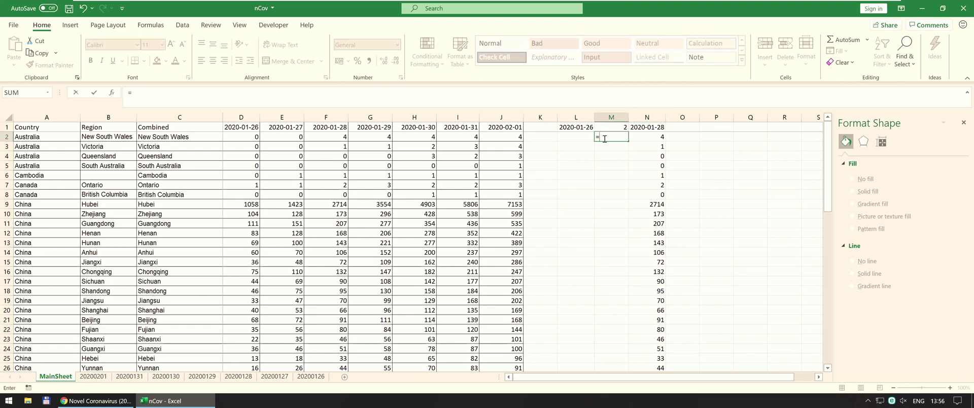
pyautogui.press('Left')
pyautogui.press('Left')
pyautogui.press('Left')
pyautogui.press('Left')
pyautogui.press('Left')
pyautogui.press('Left')
pyautogui.press('Left')
pyautogui.press('Left')
pyautogui.press('Left')
pyautogui.press('Left')
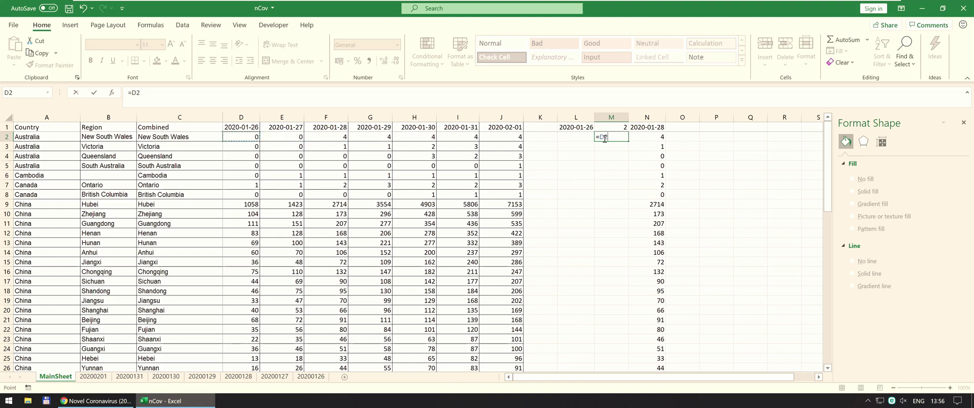
pyautogui.press('Return')
# Copy the region name formula from M2 down column M to row 65
pyautogui.click(604, 138)
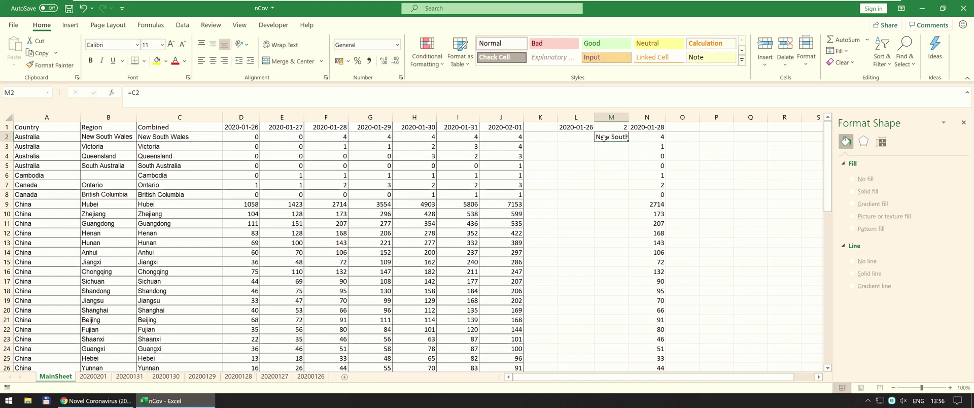
pyautogui.hotkey('ctrl', 'c')
pyautogui.press('Right')
pyautogui.hotkey('ctrl', 'Down')
pyautogui.press('Left')
pyautogui.hotkey('ctrl', 'shift', 'Up')
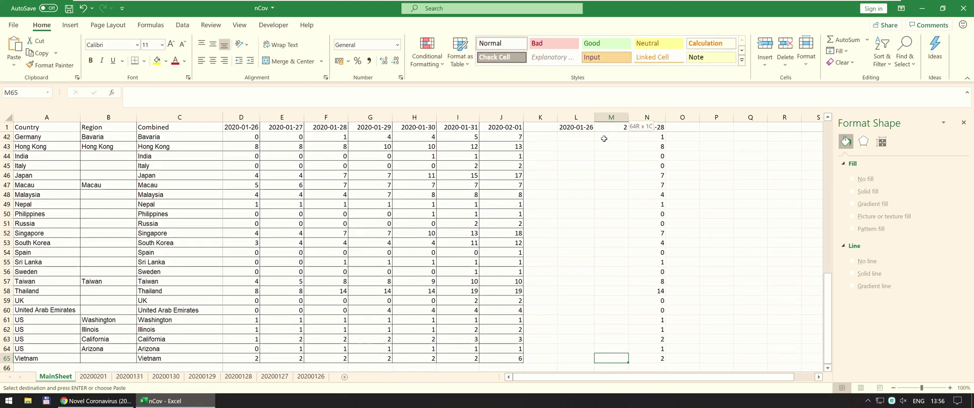
pyautogui.hotkey('ctrl', 'v')
pyautogui.hotkey('ctrl', 'Up')
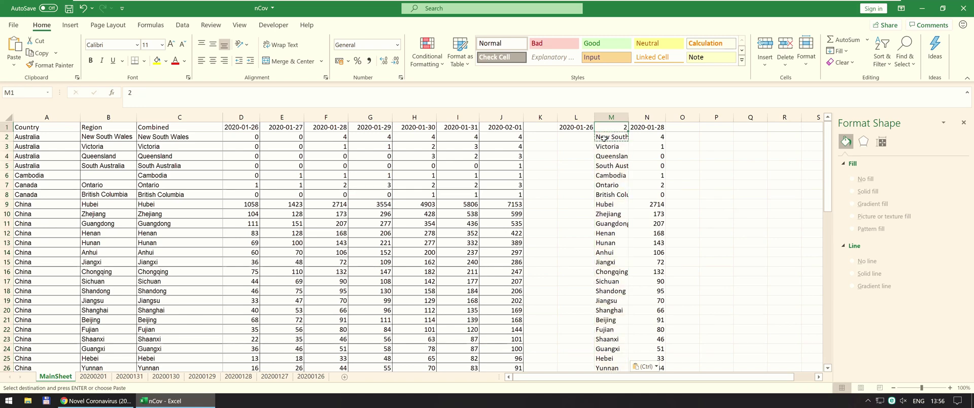
# Move the start date and day offset from L1:M1 to Q1:R1
pyautogui.press('Down')
pyautogui.press('Up')
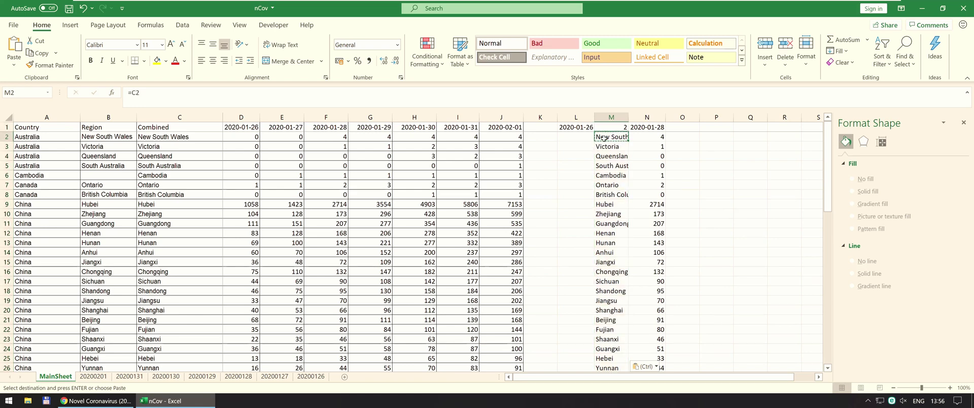
pyautogui.press('Left')
pyautogui.hotkey('shift', 'Right')
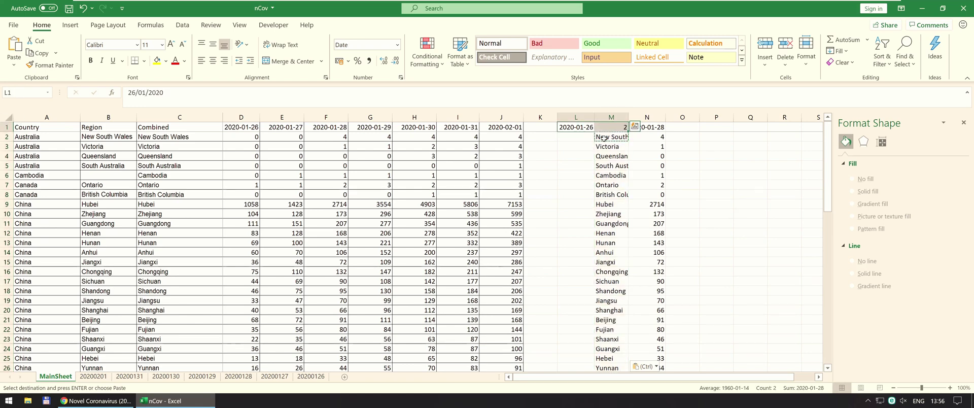
pyautogui.press('Right')
pyautogui.press('Left')
pyautogui.press('Right')
pyautogui.press('Left')
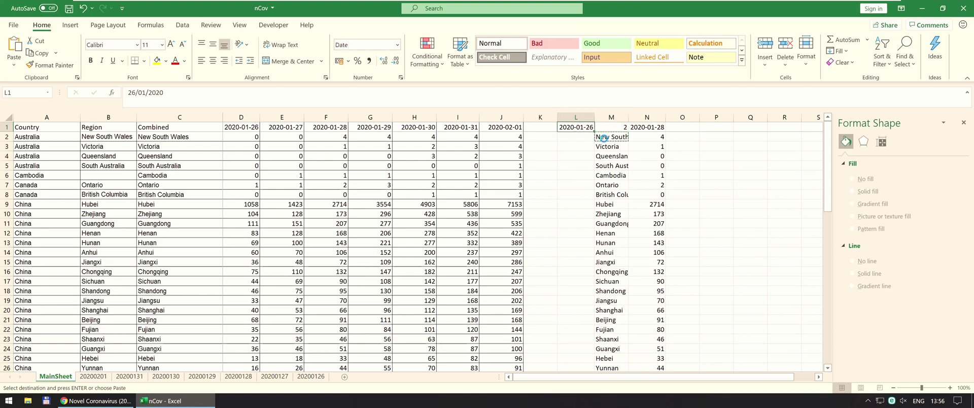
pyautogui.press('Right')
pyautogui.press('Left')
pyautogui.press('Right')
pyautogui.press('Right')
pyautogui.press('Right')
pyautogui.press('Right')
pyautogui.press('Right')
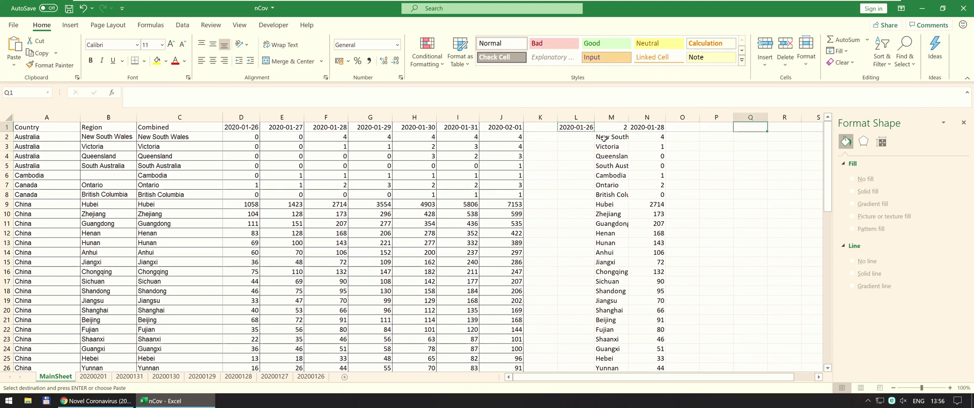
pyautogui.press('Left')
pyautogui.press('Left')
pyautogui.press('Left')
pyautogui.press('Left')
pyautogui.press('Left')
pyautogui.hotkey('shift', 'Right')
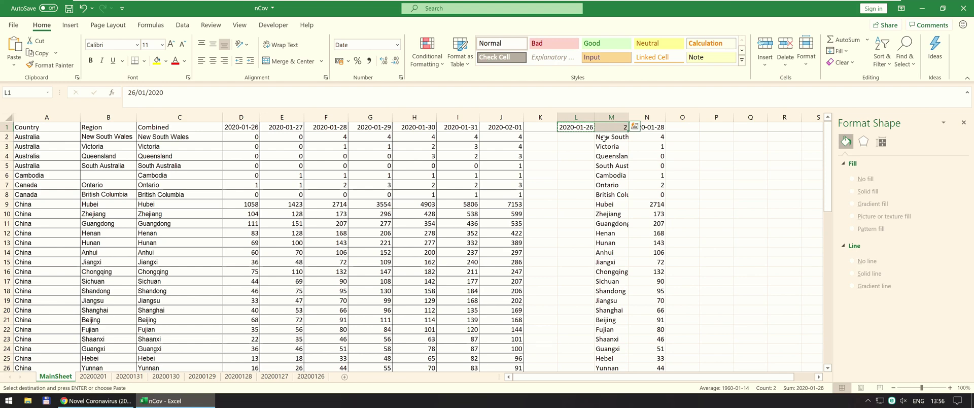
pyautogui.press('Right')
pyautogui.press('Right')
pyautogui.press('Right')
pyautogui.press('Right')
pyautogui.press('Right')
pyautogui.hotkey('ctrl', 'v')
pyautogui.press('Left')
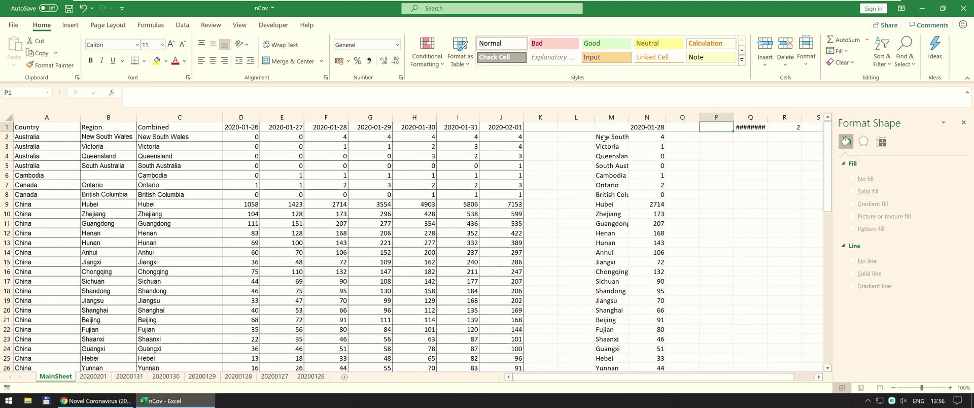
# Enter the header Region in M1 above the region names
pyautogui.press('Right')
pyautogui.press('Left')
pyautogui.press('Left')
pyautogui.press('Left')
pyautogui.press('Left')
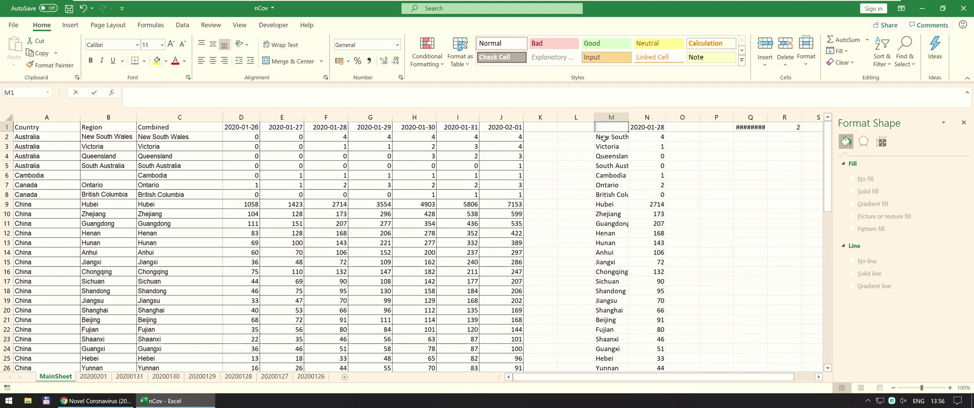
pyautogui.write('Region')
pyautogui.hotkey('ctrl', 'Return')
# Set the day offset in R1 to 0
pyautogui.press('Right')
pyautogui.press('Right')
pyautogui.press('Right')
pyautogui.press('Right')
pyautogui.press('Right')
pyautogui.write('0')
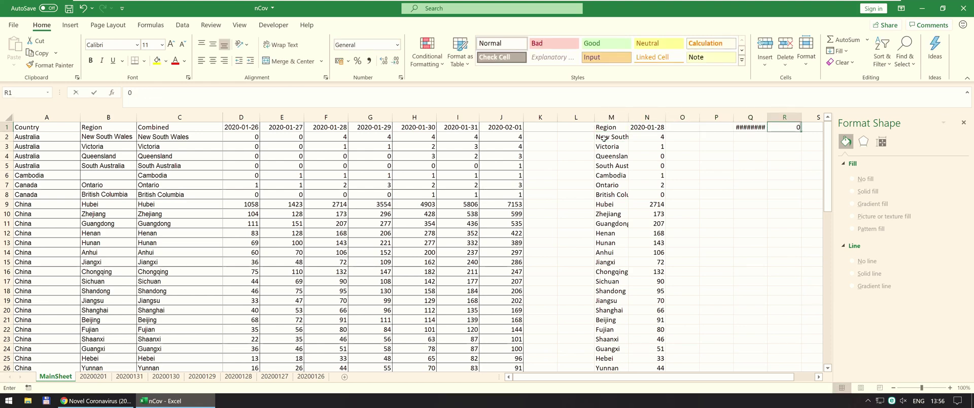
pyautogui.hotkey('ctrl', 'Return')
# Try plotting the region names and case counts in M1:N65 on a filled map chart
pyautogui.press('Left')
pyautogui.press('Left')
pyautogui.press('Left')
pyautogui.press('Left')
pyautogui.press('Left')
pyautogui.hotkey('shift', 'Right')
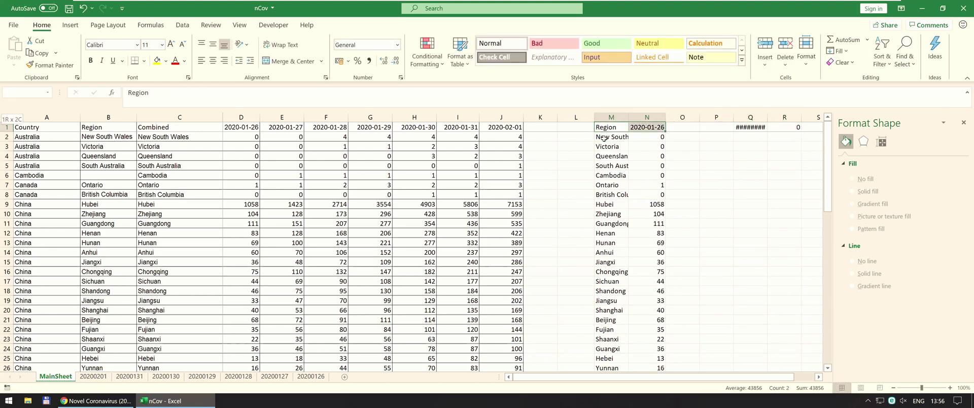
pyautogui.hotkey('ctrl', 'q')
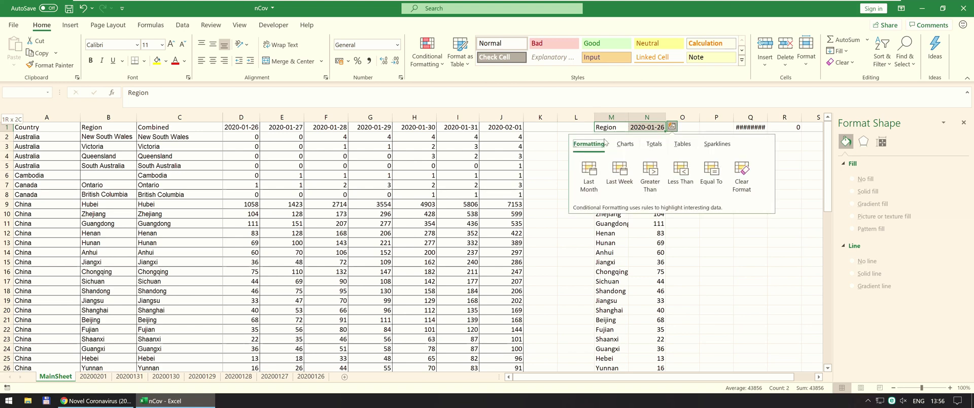
pyautogui.press('Escape')
pyautogui.hotkey('ctrl', 'shift', 'Down')
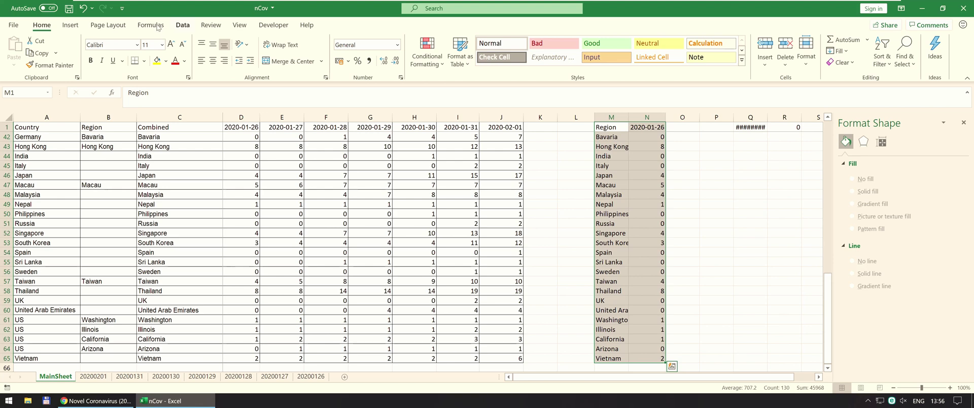
pyautogui.click(70, 25)
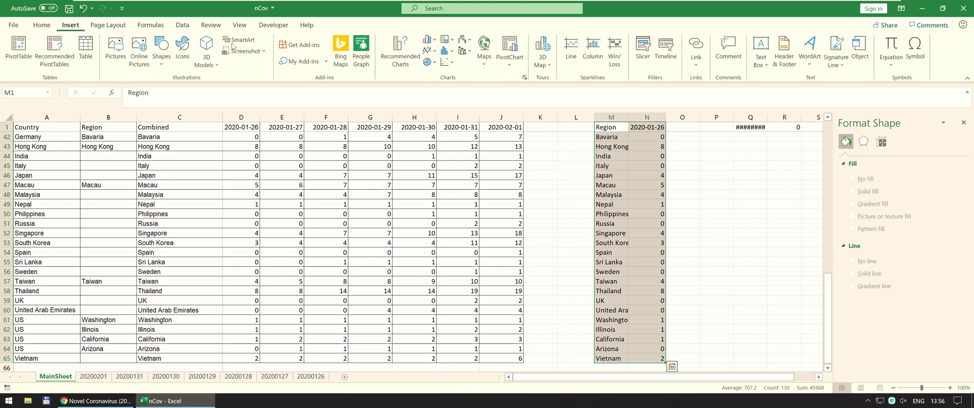
pyautogui.click(484, 48)
pyautogui.click(491, 100)
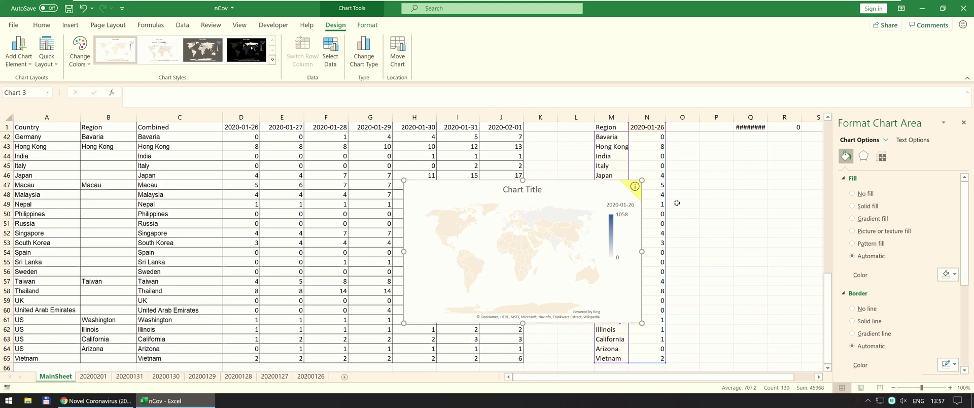
# Examine the map's data over China and its notice about plotted locations, and return to the formulas in M2 and N2
pyautogui.moveTo(568, 234)
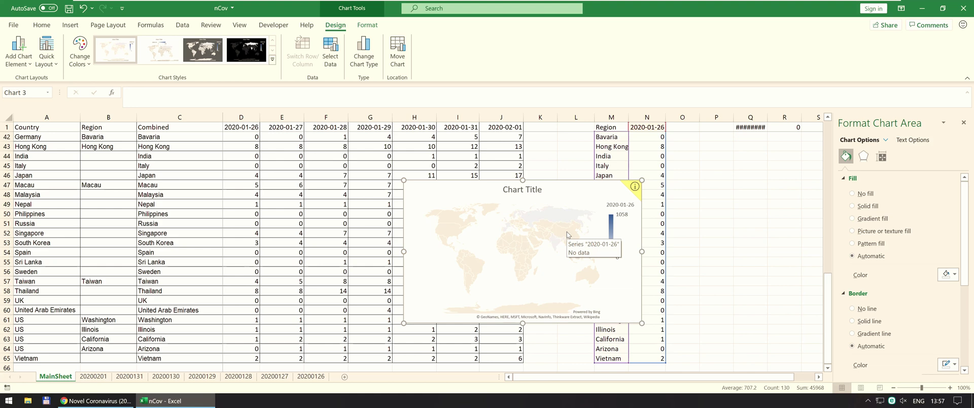
pyautogui.moveTo(634, 191)
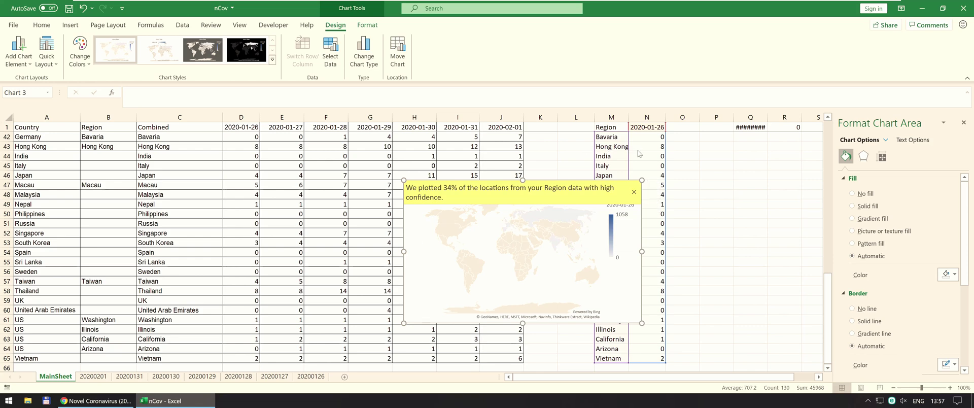
pyautogui.press('Escape')
pyautogui.press('Down')
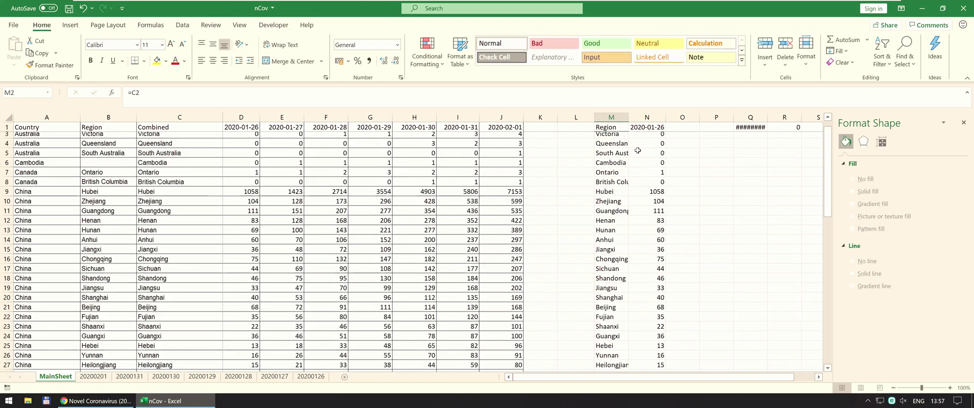
pyautogui.press('Right')
pyautogui.press('Left')
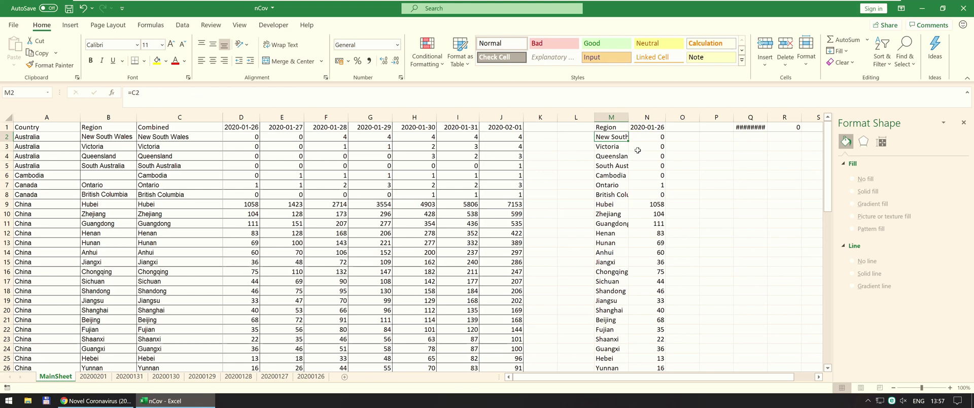
pyautogui.hotkey('alt', 'Tab')
pyautogui.hotkey('alt', 'Tab')
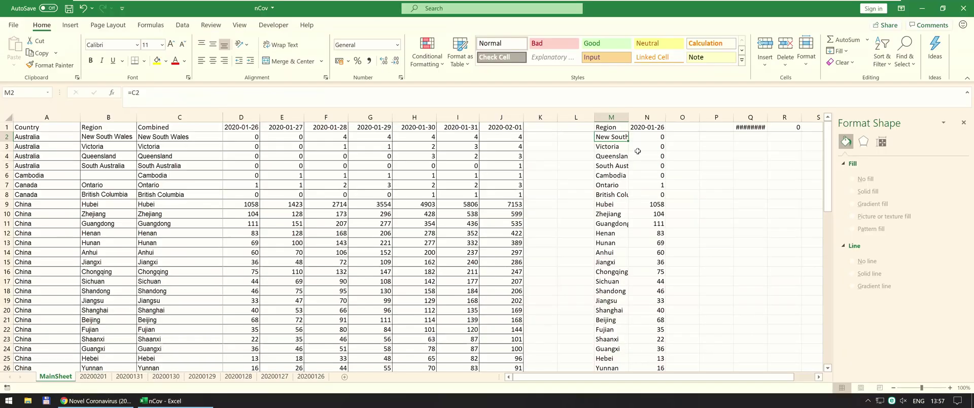
# Delete the filled map chart that covers the lower rows of the data
pyautogui.scroll(-9, 610, 158)
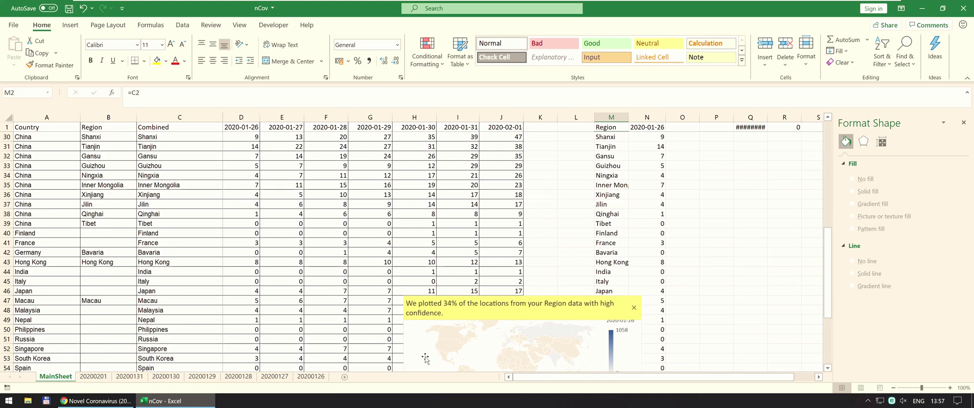
pyautogui.click(421, 355)
pyautogui.press('Escape')
pyautogui.press('Delete')
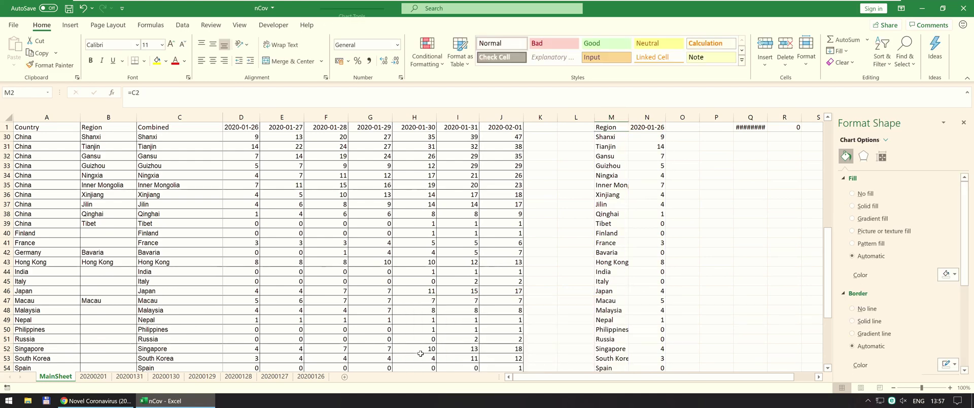
pyautogui.click(613, 128)
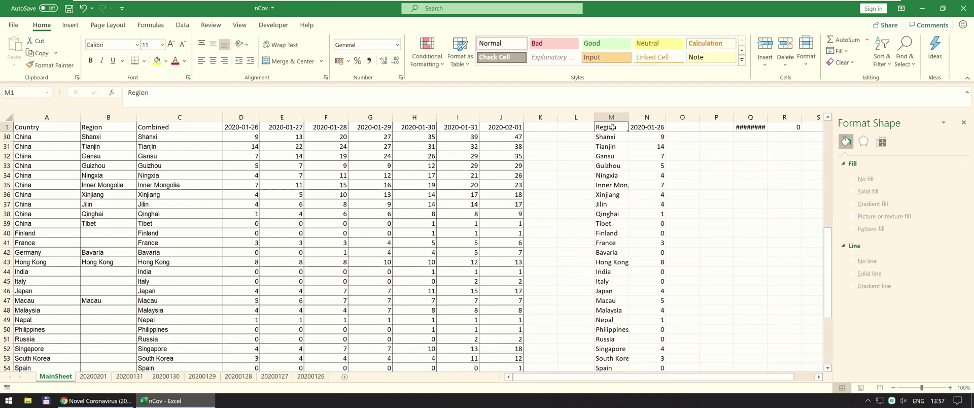
pyautogui.hotkey('shift', 'Right')
pyautogui.hotkey('ctrl', 'shift', 'Down')
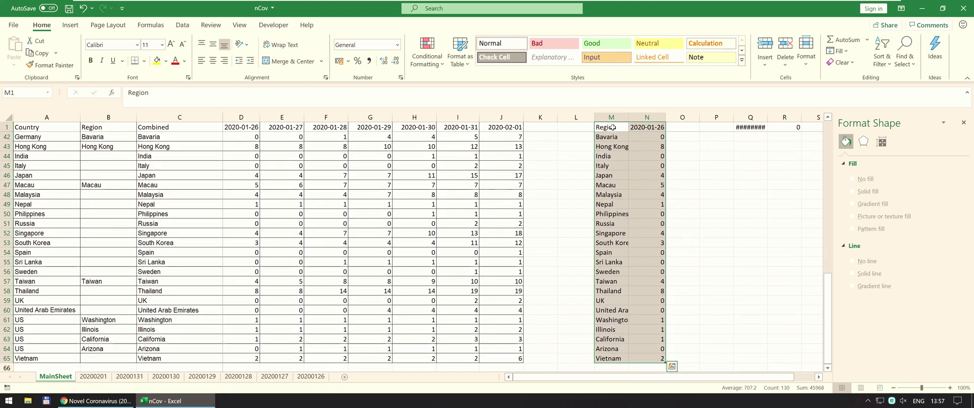
pyautogui.click(652, 140)
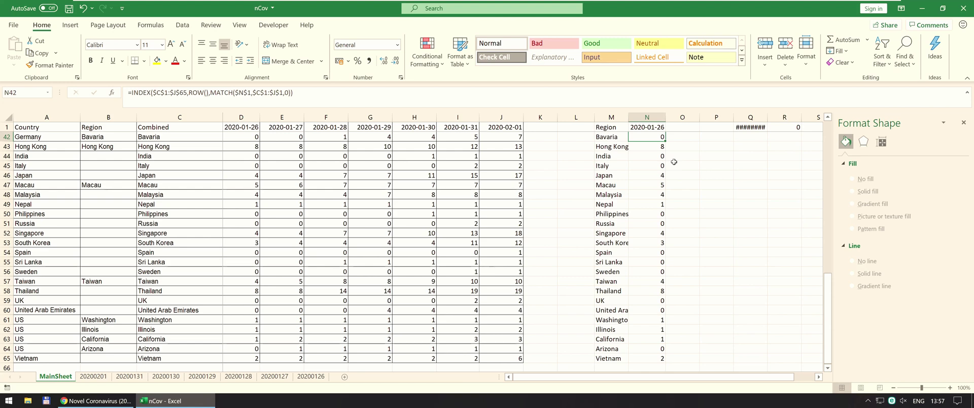
# Insert a filled map chart from M1:N65, placing it beside the first rows of the data
pyautogui.press('Up')
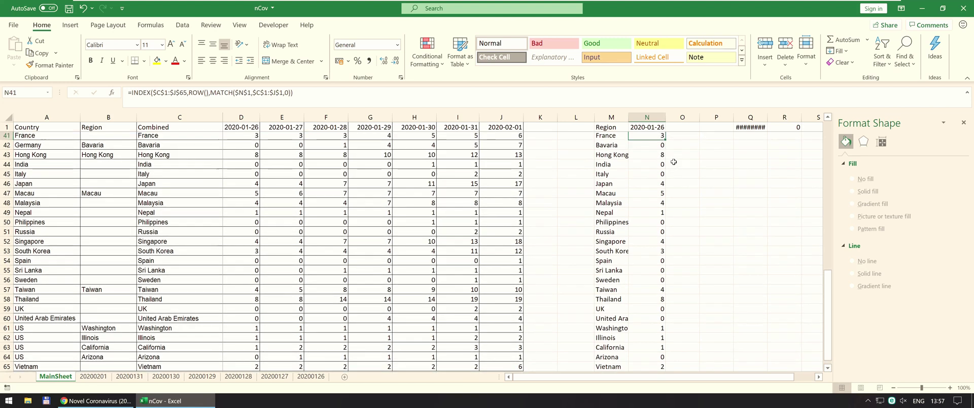
pyautogui.hotkey('ctrl', 'Up')
pyautogui.press('Left')
pyautogui.hotkey('shift', 'Right')
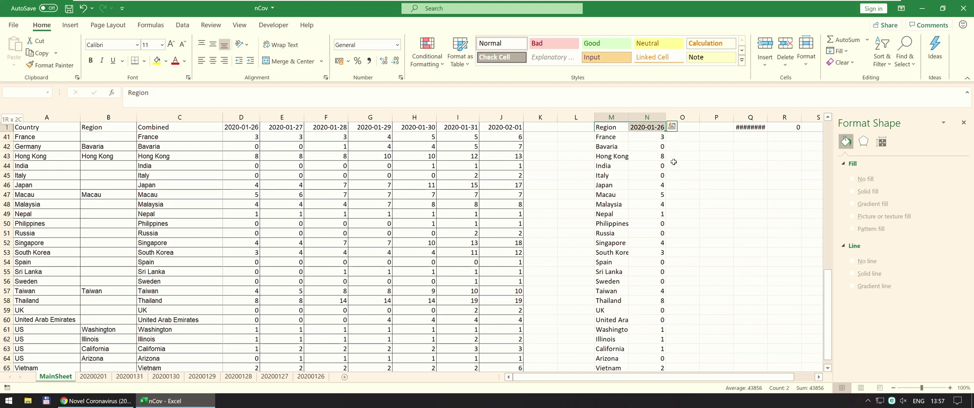
pyautogui.hotkey('ctrl', 'q')
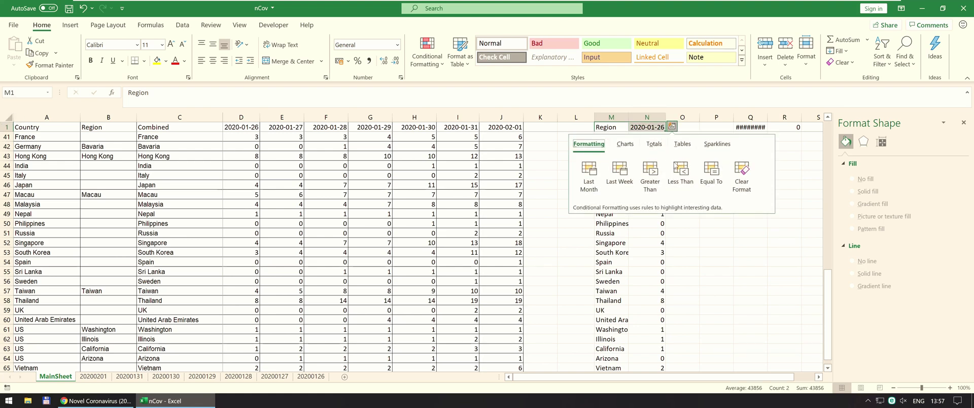
pyautogui.press('Escape')
pyautogui.hotkey('ctrl', 'shift', 'Down')
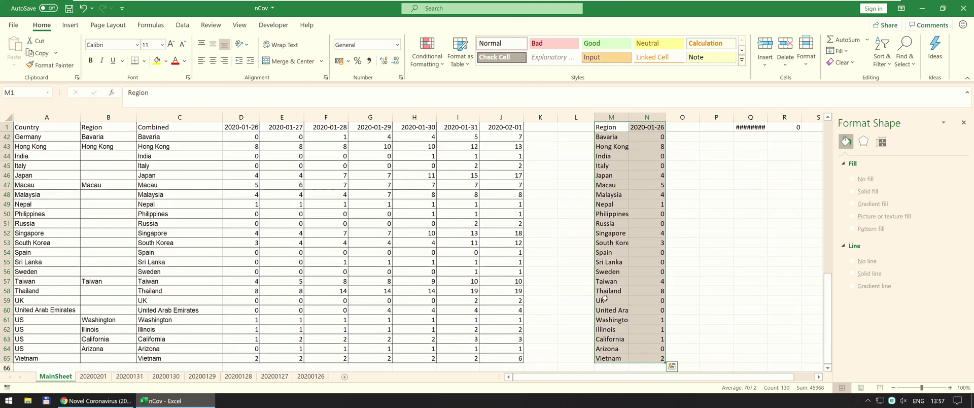
pyautogui.scroll(13, 602, 304)
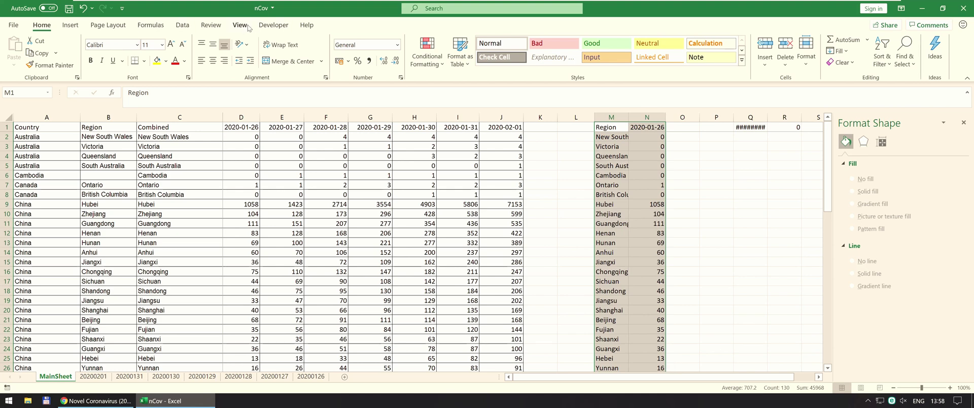
pyautogui.click(70, 24)
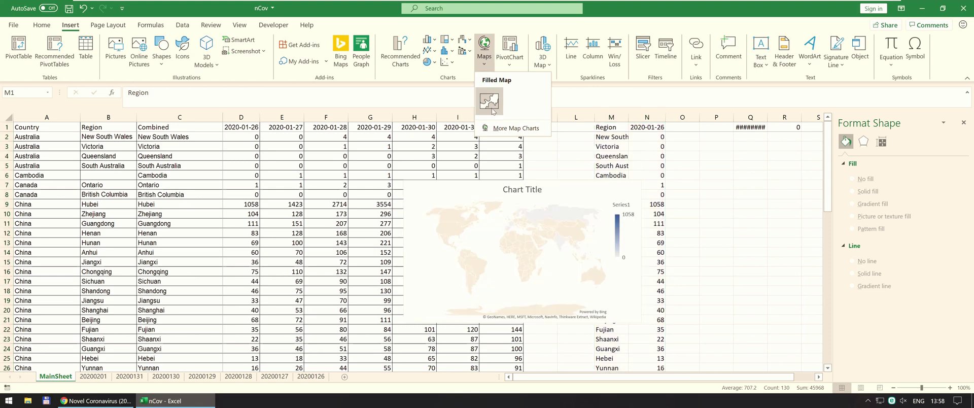
pyautogui.click(492, 105)
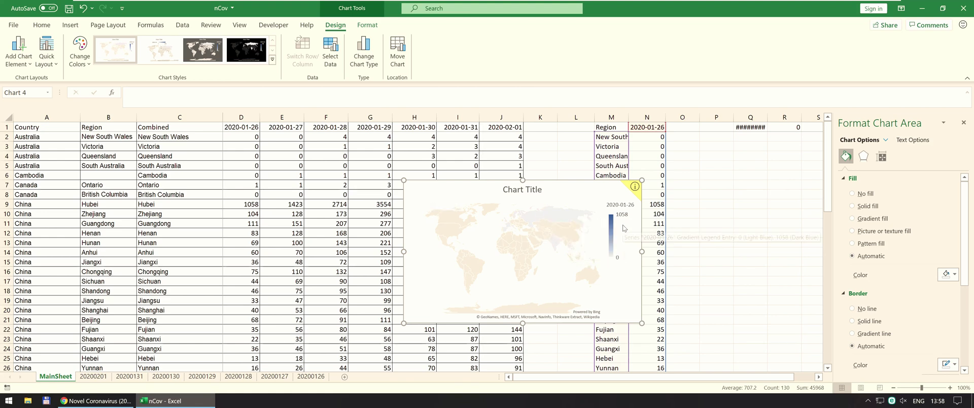
# Copy the filled map chart, switch to PowerPoint and create a blank presentation
pyautogui.click(423, 198)
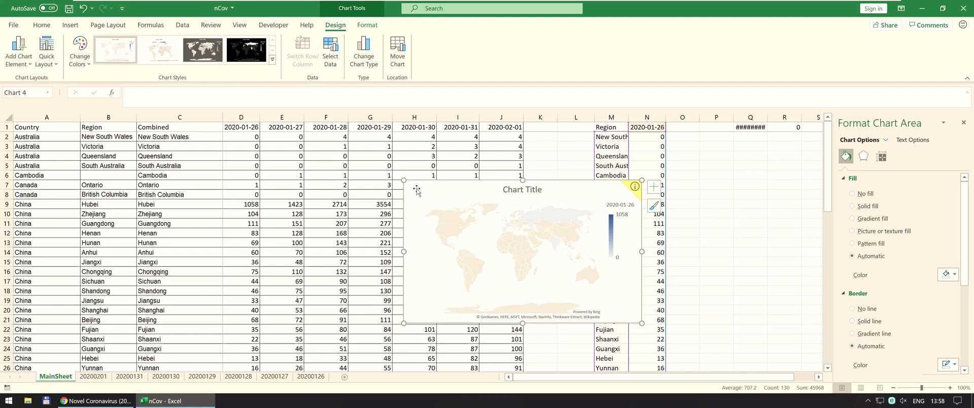
pyautogui.press('super+d')
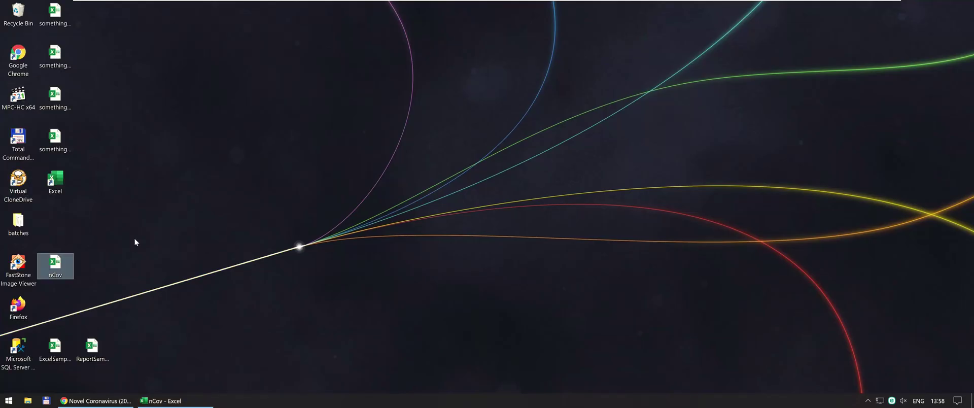
pyautogui.press('super')
pyautogui.write('power')
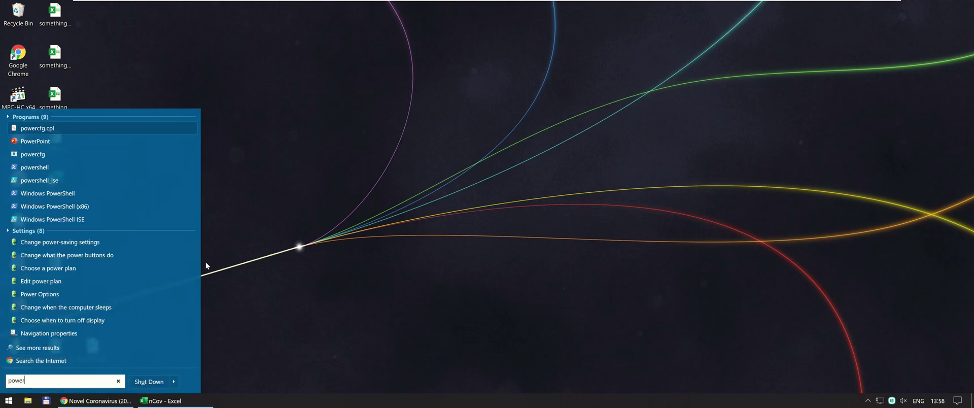
pyautogui.press('Down')
pyautogui.press('Return')
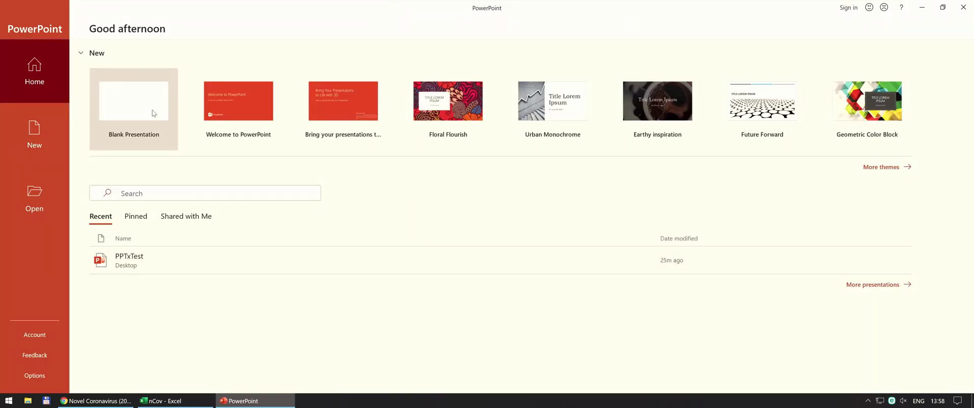
pyautogui.press('Return')
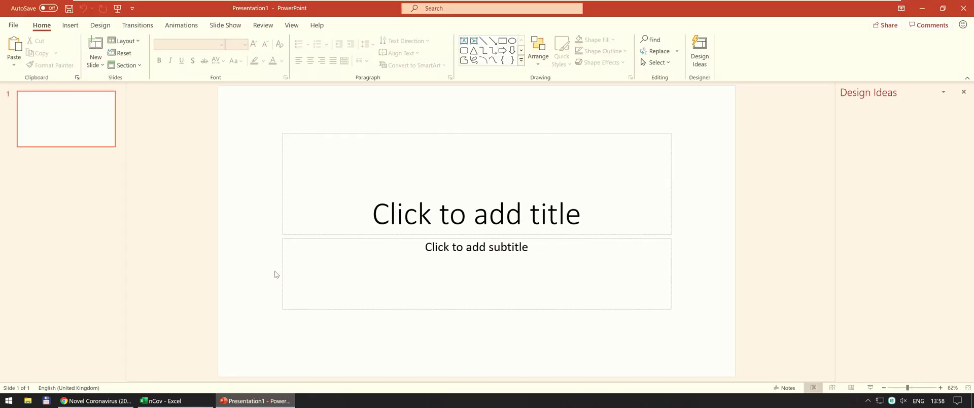
# Add a second slide to the presentation and delete its content placeholder, keeping the title placeholder
pyautogui.hotkey('ctrl', 'm')
pyautogui.click(378, 238)
pyautogui.press('Escape')
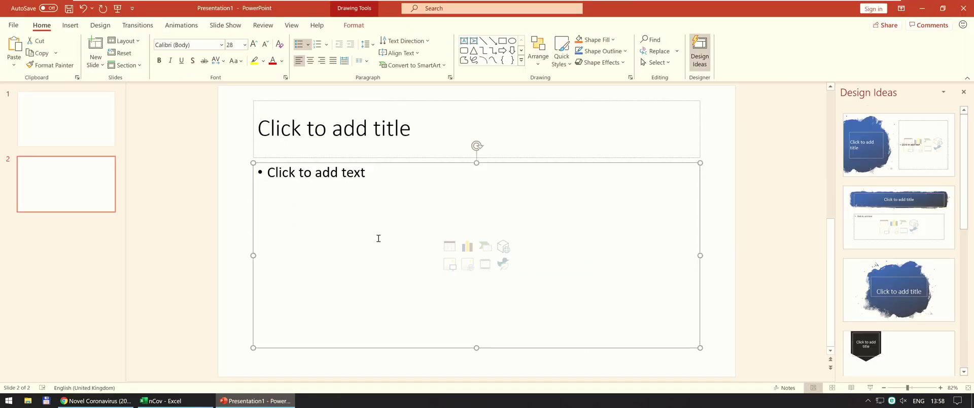
pyautogui.press('Delete')
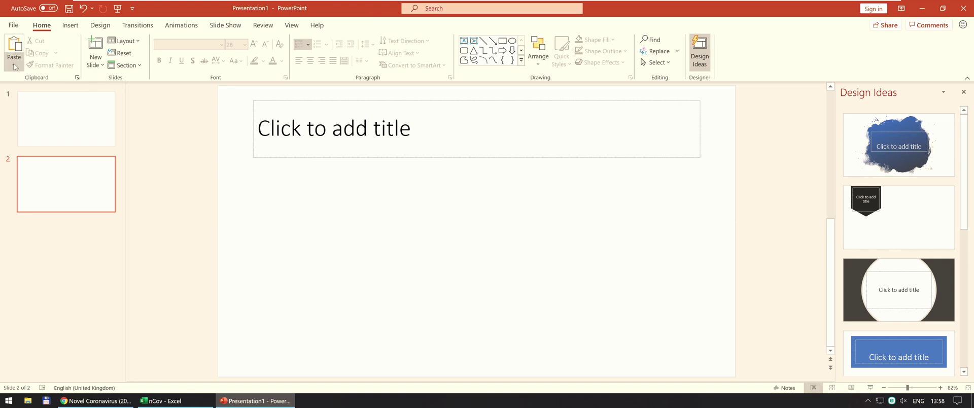
# Paste the copied map chart into the empty area of the second slide
pyautogui.click(14, 65)
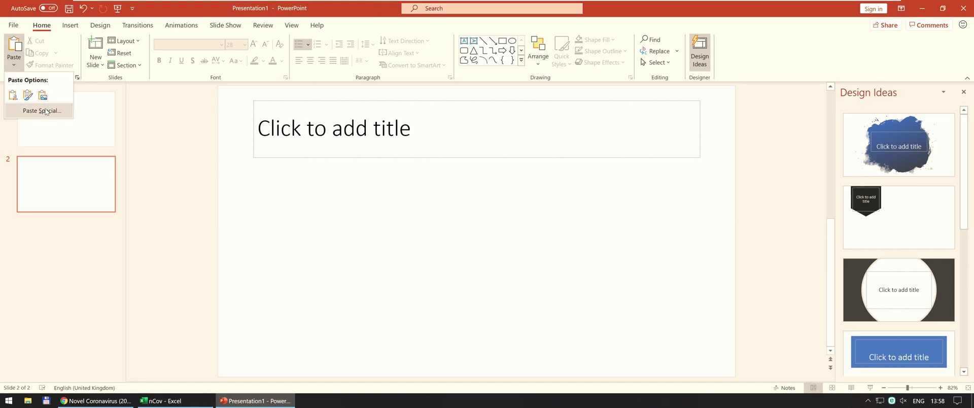
pyautogui.click(14, 97)
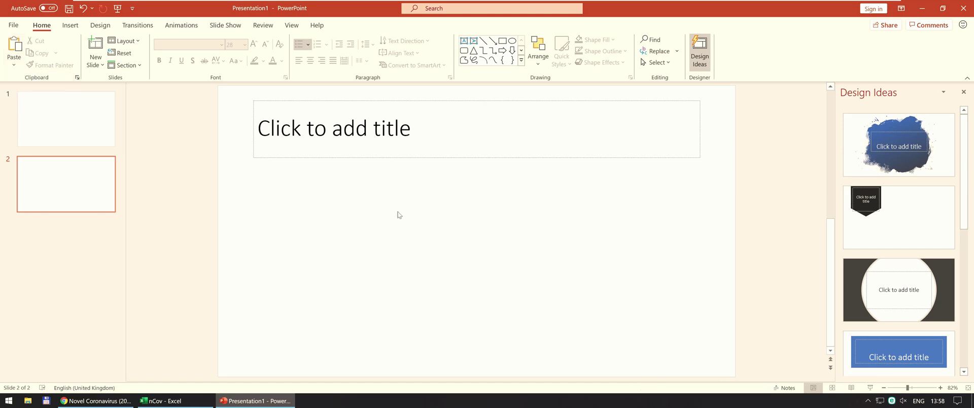